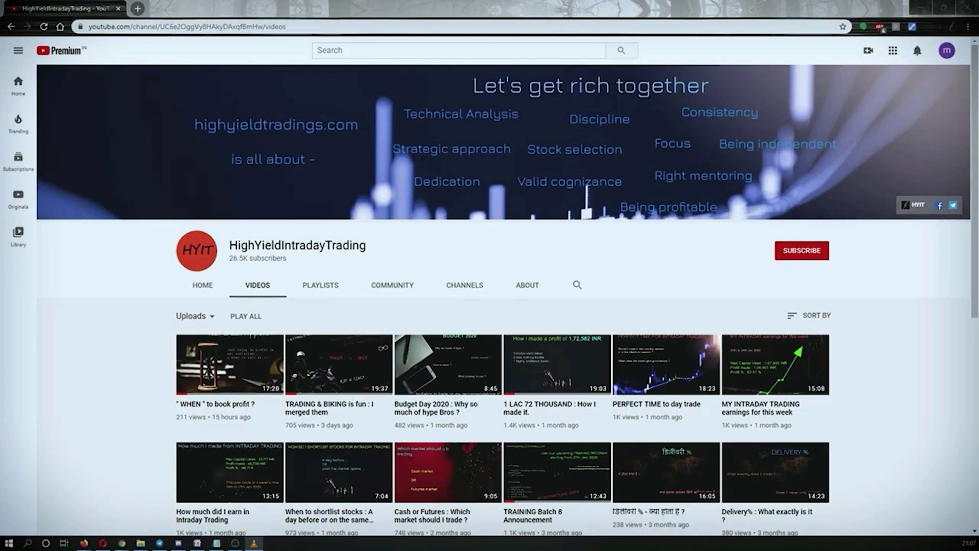
- Subscribe to the HighYieldIntradayTrading channel and set its notifications to All
{"action": "left_click", "coordinate": [806, 256]}
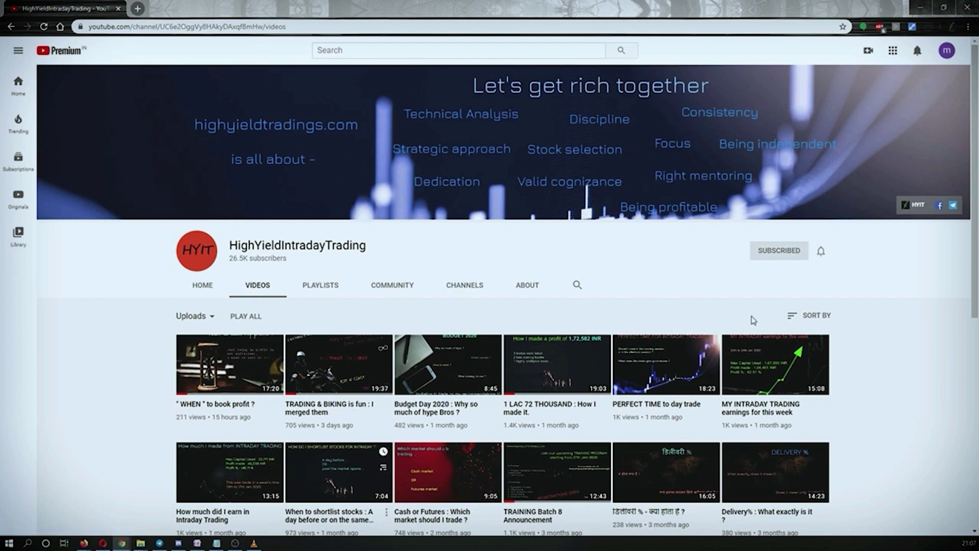
{"action": "left_click", "coordinate": [820, 251]}
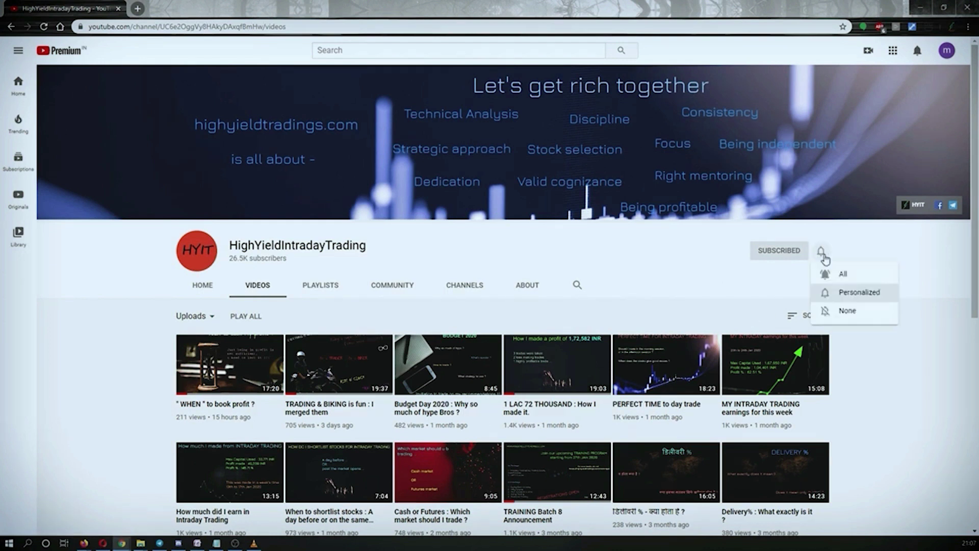
{"action": "left_click", "coordinate": [844, 274]}
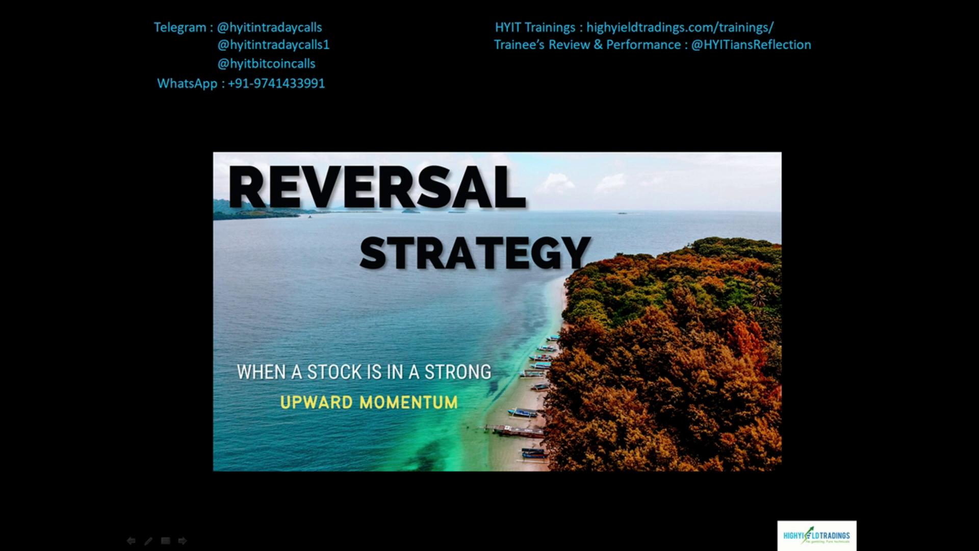
- Switch to TradingView's maximized NIFTY daily chart and mark the July upswing and the pullbacks through late August with freehand strokes
{"action": "key", "text": "alt+Tab"}
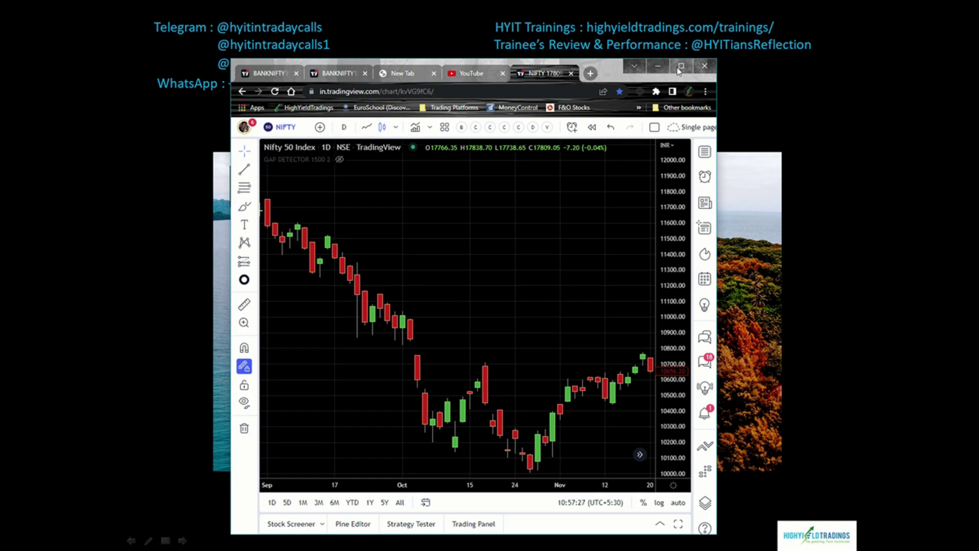
{"action": "left_click", "coordinate": [680, 67]}
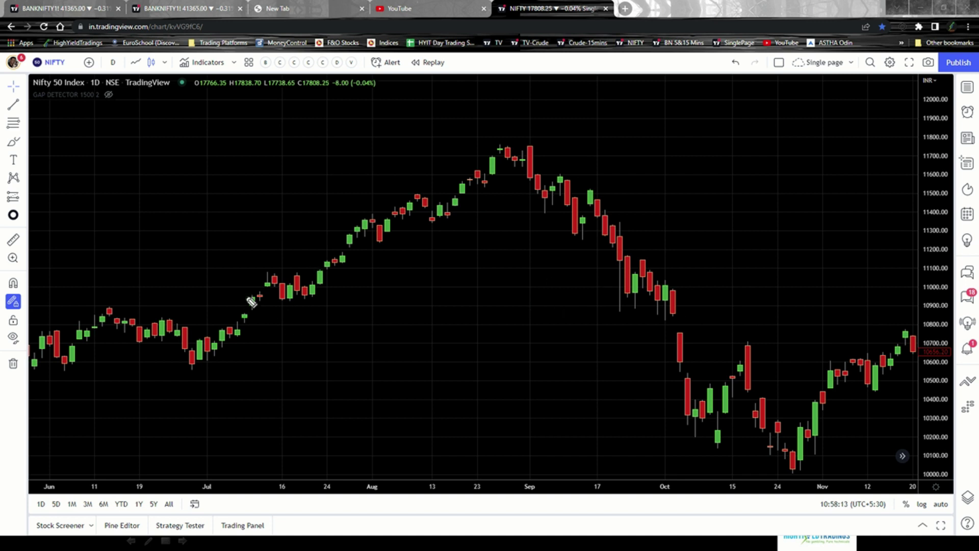
{"action": "mouse_move", "coordinate": [210, 317]}
{"action": "left_mouse_down"}
{"action": "mouse_move", "coordinate": [263, 273]}
{"action": "mouse_move", "coordinate": [296, 299]}
{"action": "left_mouse_up"}
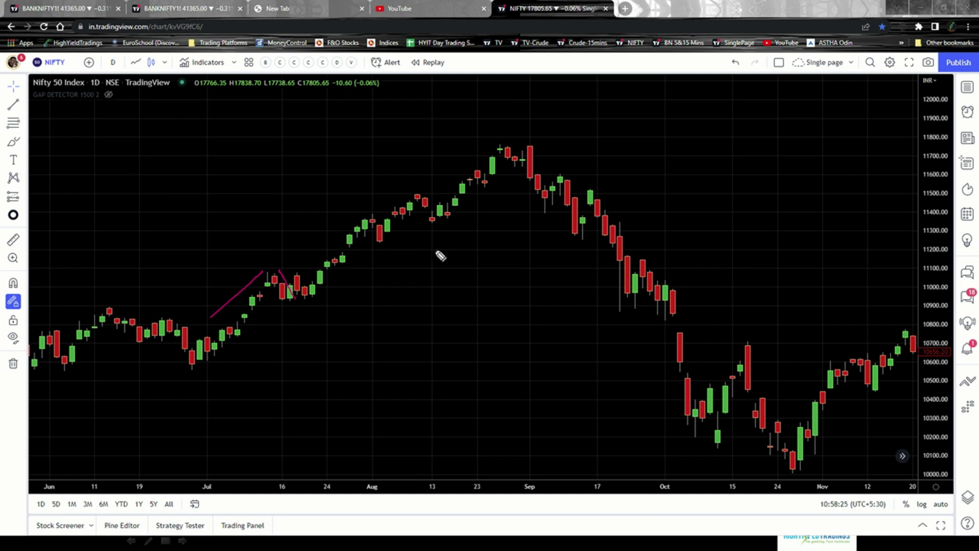
{"action": "left_click_drag", "start_coordinate": [375, 210], "coordinate": [391, 246]}
{"action": "mouse_move", "coordinate": [421, 191]}
{"action": "left_mouse_down"}
{"action": "mouse_move", "coordinate": [429, 223]}
{"action": "mouse_move", "coordinate": [447, 223]}
{"action": "left_mouse_up"}
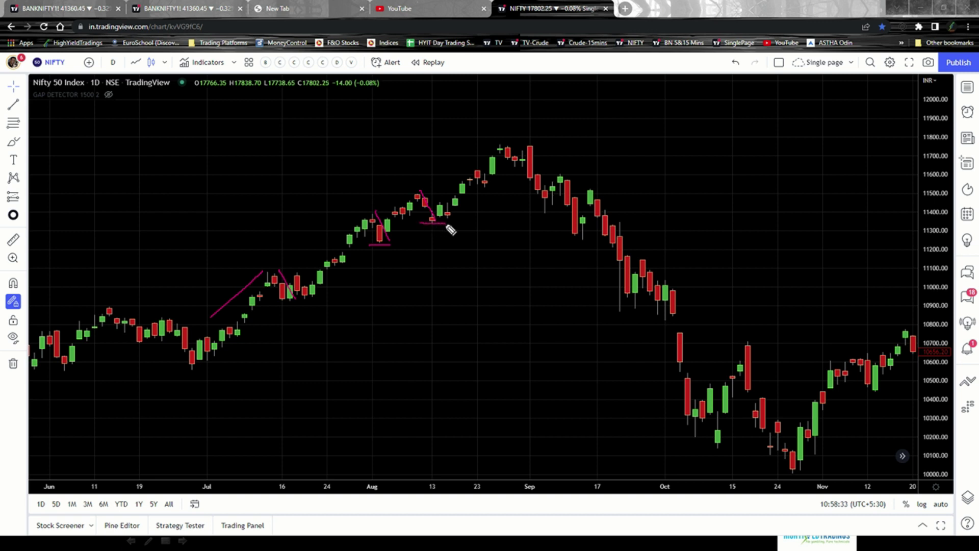
{"action": "left_click_drag", "start_coordinate": [477, 163], "coordinate": [499, 189]}
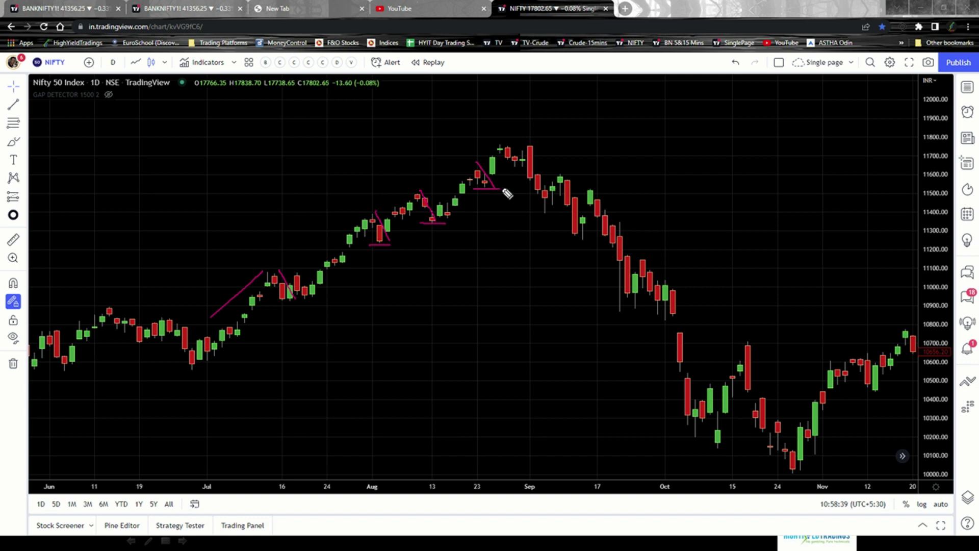
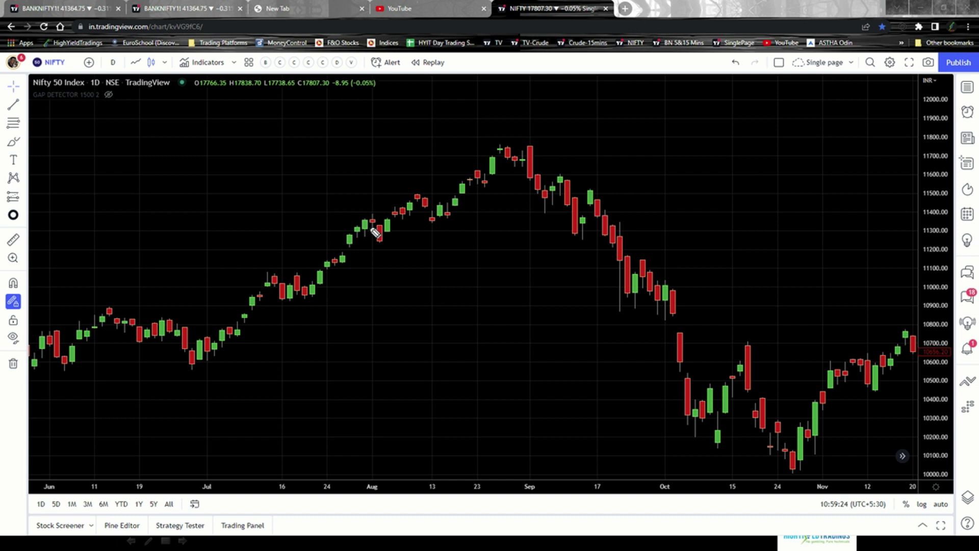
- Box the three August pullbacks on the rising NIFTY chart and sketch a downward arrow from each one
{"action": "mouse_move", "coordinate": [379, 206]}
{"action": "left_mouse_down"}
{"action": "mouse_move", "coordinate": [365, 207]}
{"action": "mouse_move", "coordinate": [367, 248]}
{"action": "mouse_move", "coordinate": [390, 249]}
{"action": "mouse_move", "coordinate": [390, 211]}
{"action": "mouse_move", "coordinate": [379, 206]}
{"action": "left_mouse_up"}
{"action": "mouse_move", "coordinate": [395, 242]}
{"action": "left_mouse_down"}
{"action": "mouse_move", "coordinate": [408, 280]}
{"action": "mouse_move", "coordinate": [427, 294]}
{"action": "mouse_move", "coordinate": [427, 273]}
{"action": "left_mouse_up"}
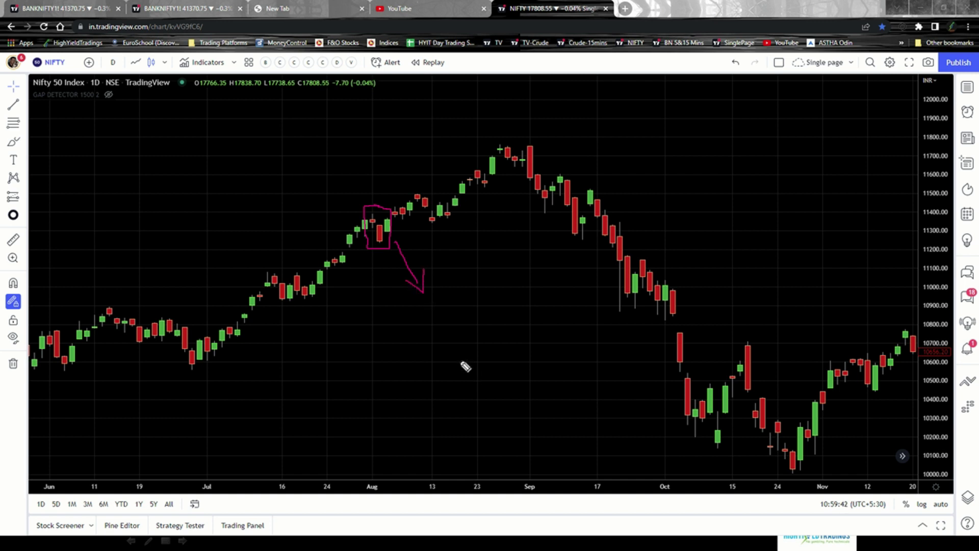
{"action": "mouse_move", "coordinate": [411, 184]}
{"action": "left_mouse_down"}
{"action": "mouse_move", "coordinate": [436, 193]}
{"action": "mouse_move", "coordinate": [435, 227]}
{"action": "mouse_move", "coordinate": [414, 227]}
{"action": "mouse_move", "coordinate": [414, 185]}
{"action": "left_mouse_up"}
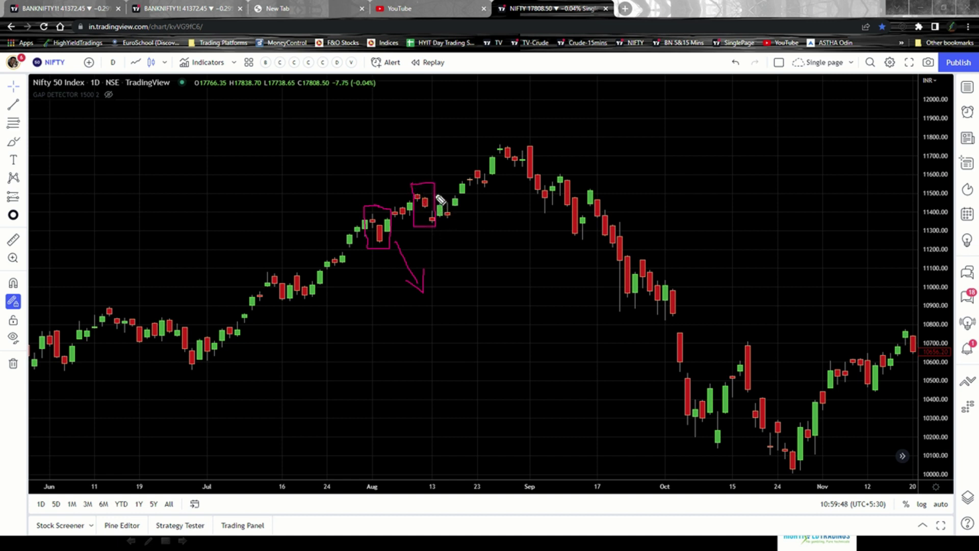
{"action": "mouse_move", "coordinate": [444, 234]}
{"action": "left_mouse_down"}
{"action": "mouse_move", "coordinate": [450, 258]}
{"action": "mouse_move", "coordinate": [455, 247]}
{"action": "left_mouse_up"}
{"action": "mouse_move", "coordinate": [470, 165]}
{"action": "left_mouse_down"}
{"action": "mouse_move", "coordinate": [488, 164]}
{"action": "mouse_move", "coordinate": [488, 195]}
{"action": "mouse_move", "coordinate": [472, 194]}
{"action": "mouse_move", "coordinate": [471, 164]}
{"action": "left_mouse_up"}
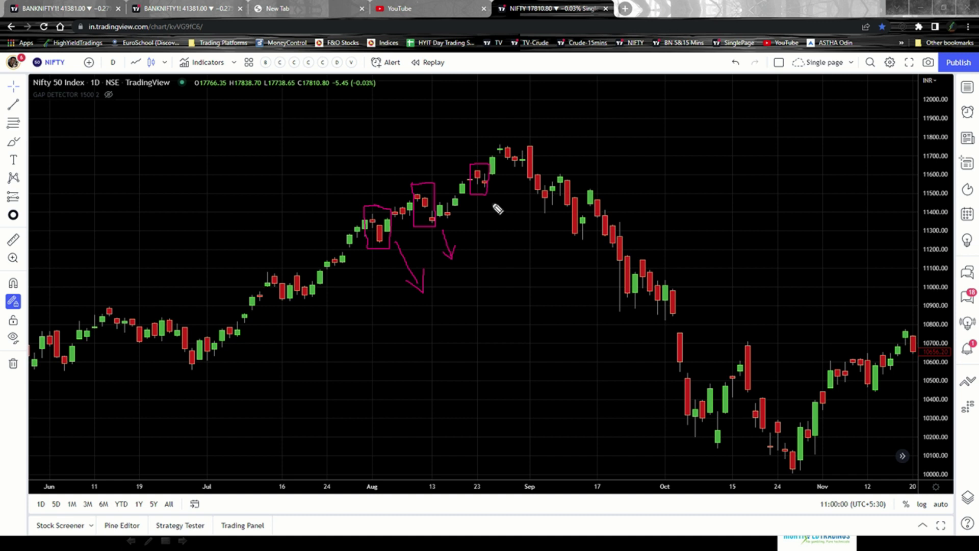
{"action": "left_click_drag", "start_coordinate": [488, 198], "coordinate": [500, 225]}
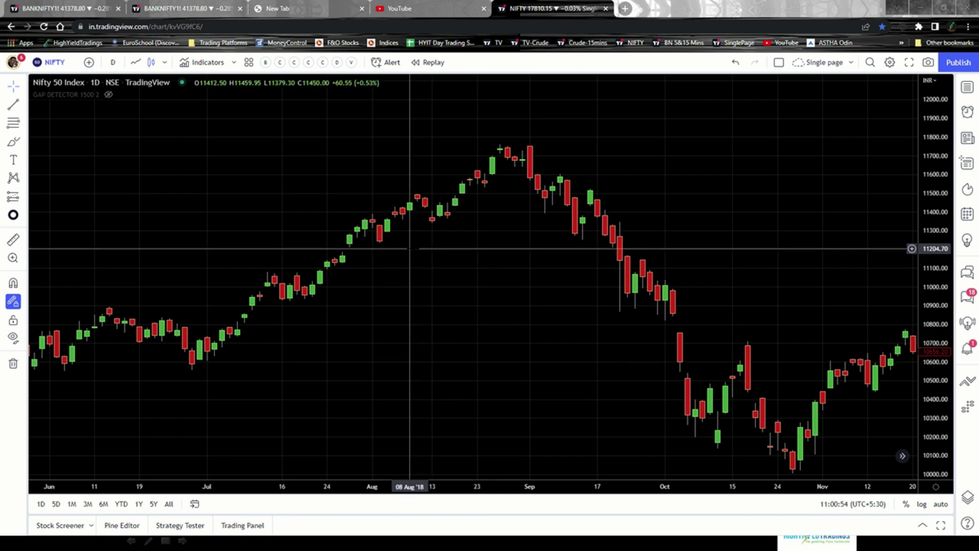
- Draw a rising trend line under the swing lows from 28 Jun '18 at 10559.60 to 21 Sep '18 at 11904.25
{"action": "left_click", "coordinate": [13, 104]}
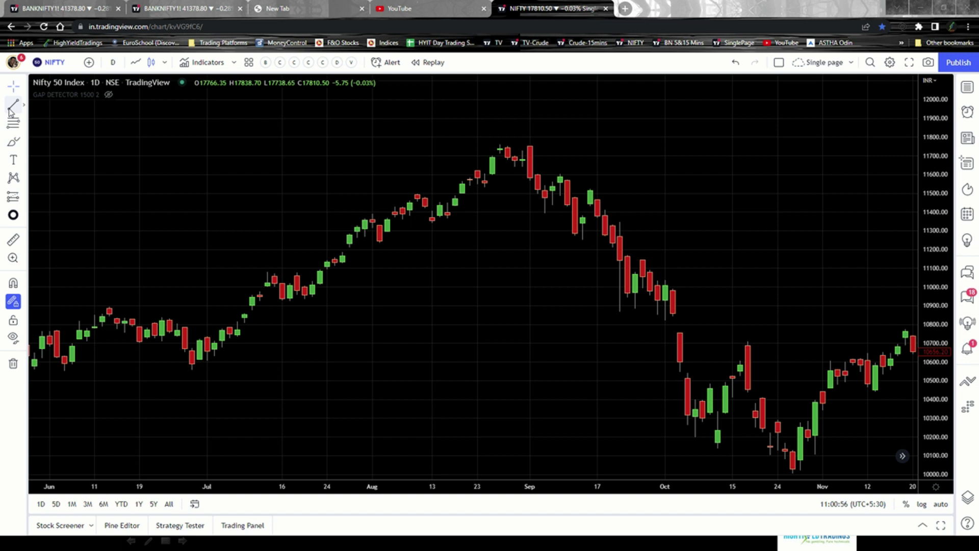
{"action": "left_click", "coordinate": [192, 369]}
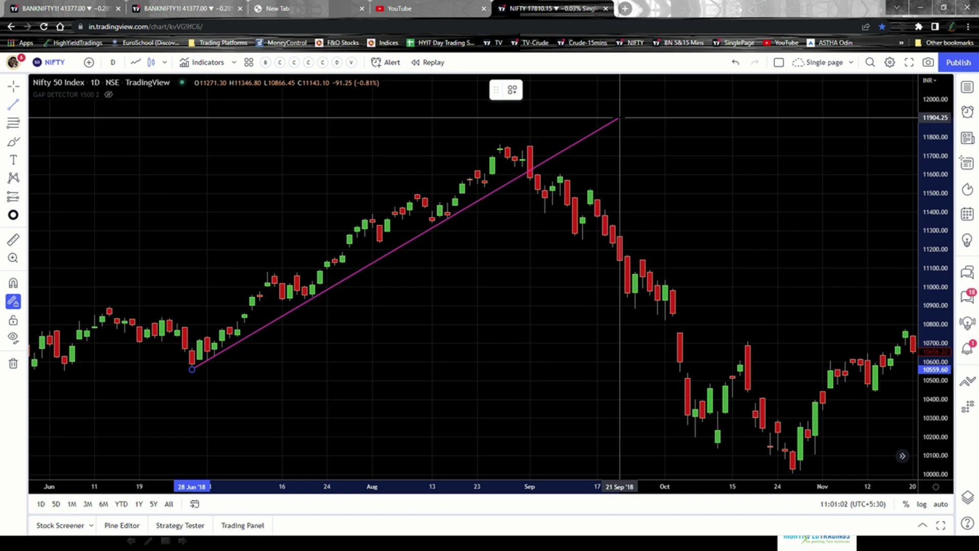
{"action": "left_click", "coordinate": [619, 118]}
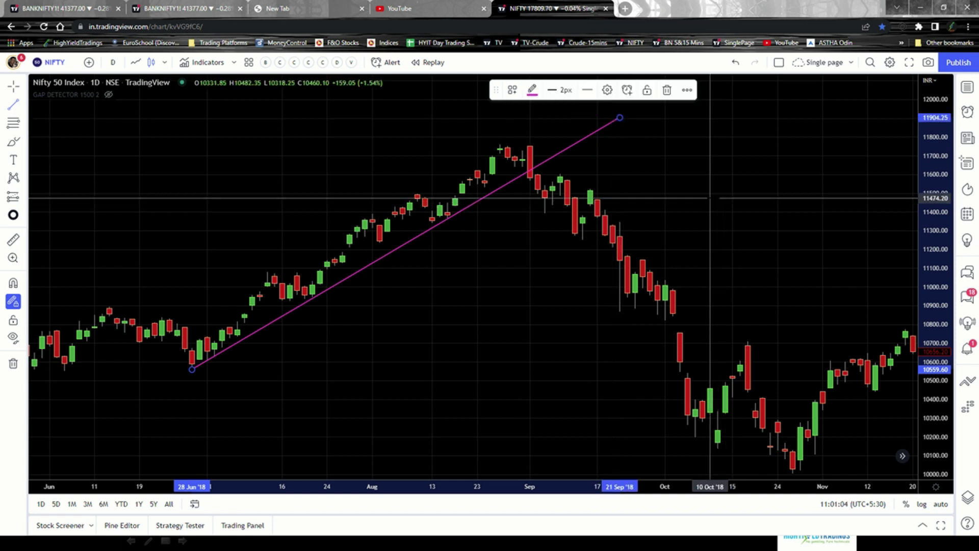
{"action": "right_click", "coordinate": [715, 200]}
{"action": "left_click", "coordinate": [684, 163]}
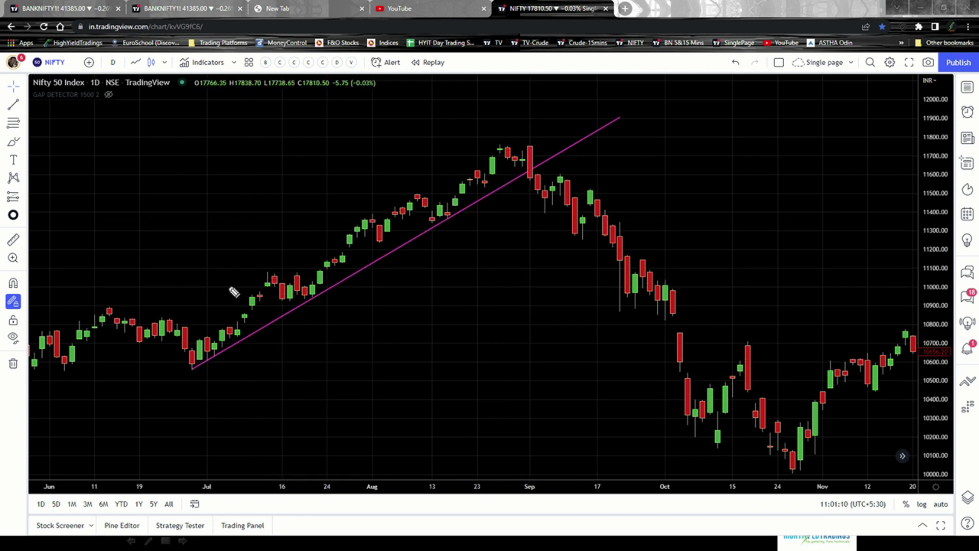
- Sketch four peak-and-pullback strokes above the trend line from July to early September, and erase them
{"action": "mouse_move", "coordinate": [226, 295]}
{"action": "left_mouse_down"}
{"action": "mouse_move", "coordinate": [287, 252]}
{"action": "mouse_move", "coordinate": [321, 288]}
{"action": "left_mouse_up"}
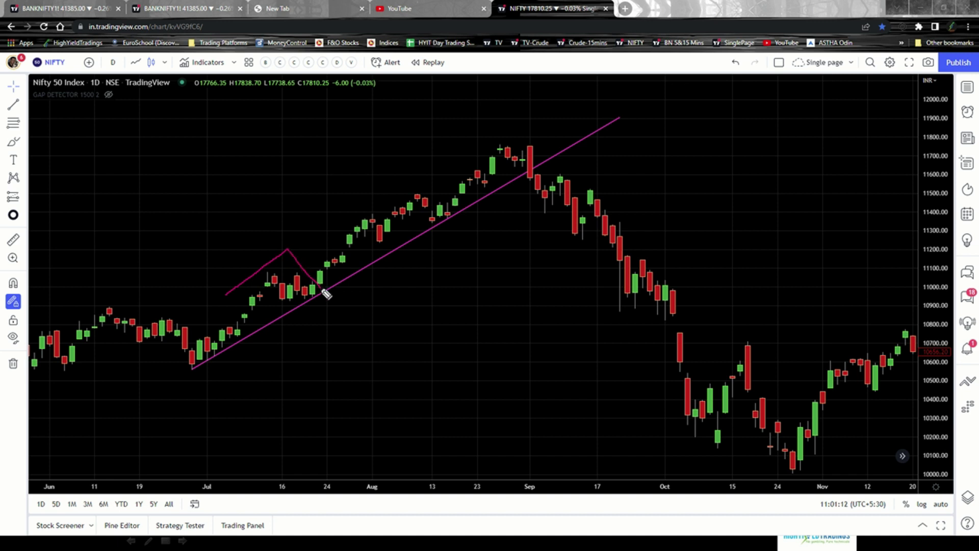
{"action": "mouse_move", "coordinate": [340, 224]}
{"action": "left_mouse_down"}
{"action": "mouse_move", "coordinate": [378, 201]}
{"action": "mouse_move", "coordinate": [404, 239]}
{"action": "left_mouse_up"}
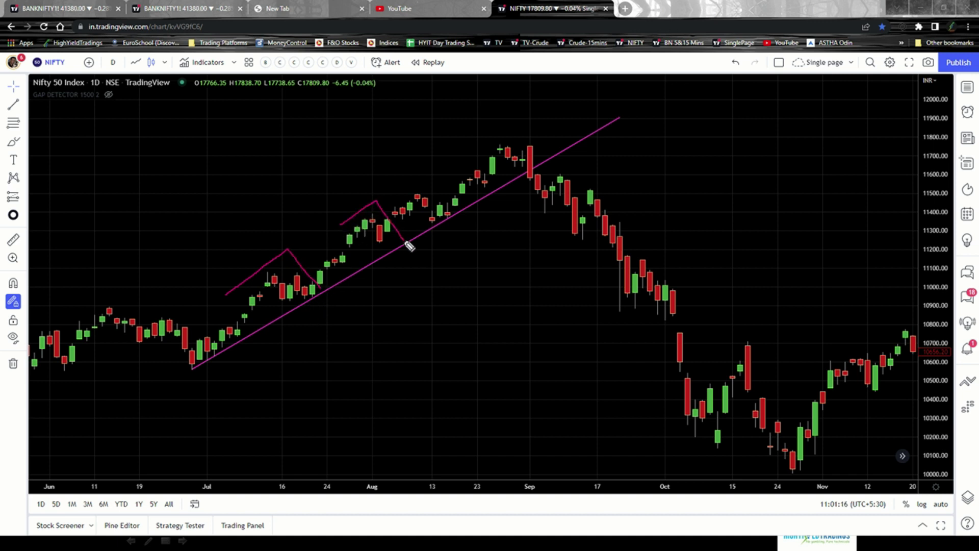
{"action": "mouse_move", "coordinate": [400, 198]}
{"action": "left_mouse_down"}
{"action": "mouse_move", "coordinate": [429, 185]}
{"action": "mouse_move", "coordinate": [447, 223]}
{"action": "left_mouse_up"}
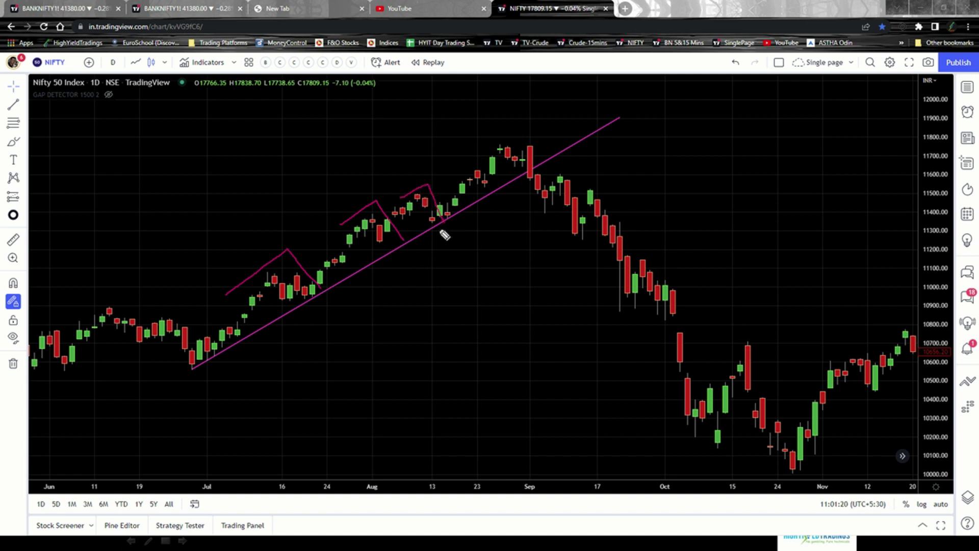
{"action": "mouse_move", "coordinate": [483, 153]}
{"action": "left_mouse_down"}
{"action": "mouse_move", "coordinate": [527, 131]}
{"action": "mouse_move", "coordinate": [557, 176]}
{"action": "left_mouse_up"}
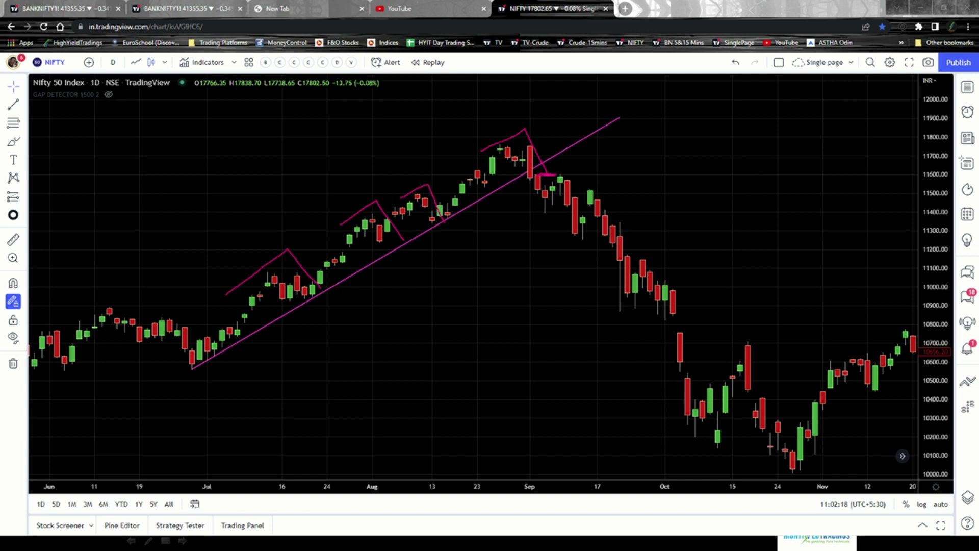
{"action": "key", "text": "e"}
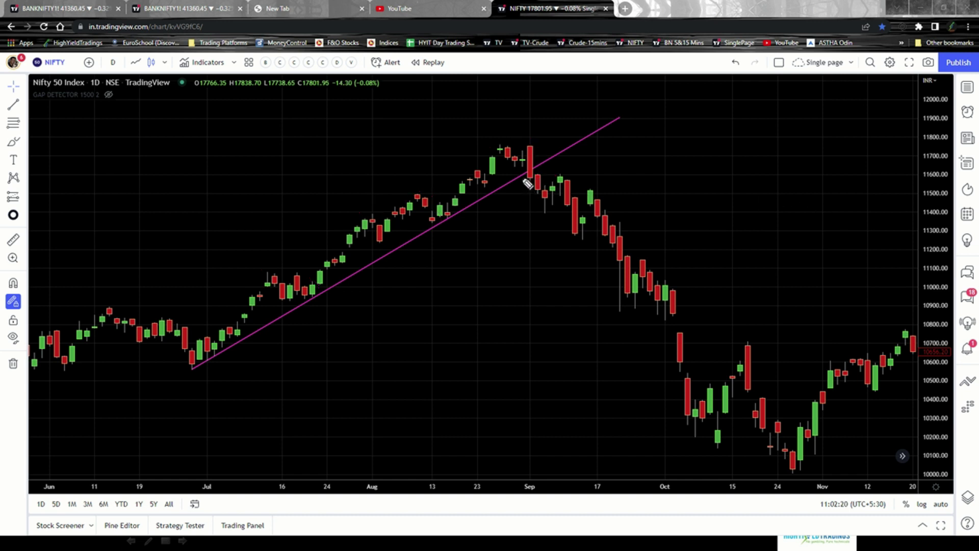
- Mark the early September breakdown candle with a low line and an arrow, add rising ticks along the trend line, and clear the strokes
{"action": "mouse_move", "coordinate": [524, 181]}
{"action": "left_mouse_down"}
{"action": "mouse_move", "coordinate": [555, 180]}
{"action": "mouse_move", "coordinate": [523, 180]}
{"action": "left_mouse_up"}
{"action": "mouse_move", "coordinate": [552, 133]}
{"action": "left_mouse_down"}
{"action": "mouse_move", "coordinate": [537, 148]}
{"action": "mouse_move", "coordinate": [546, 148]}
{"action": "left_mouse_up"}
{"action": "mouse_move", "coordinate": [546, 164]}
{"action": "left_mouse_down"}
{"action": "mouse_move", "coordinate": [544, 176]}
{"action": "mouse_move", "coordinate": [562, 152]}
{"action": "left_mouse_up"}
{"action": "left_click_drag", "start_coordinate": [575, 113], "coordinate": [576, 125]}
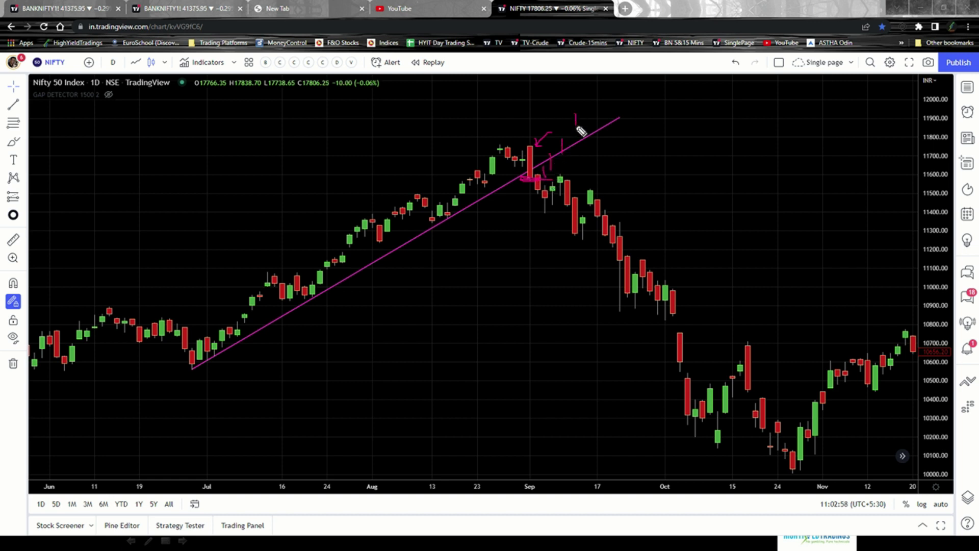
{"action": "left_click_drag", "start_coordinate": [590, 90], "coordinate": [590, 102]}
{"action": "key", "text": "Delete"}
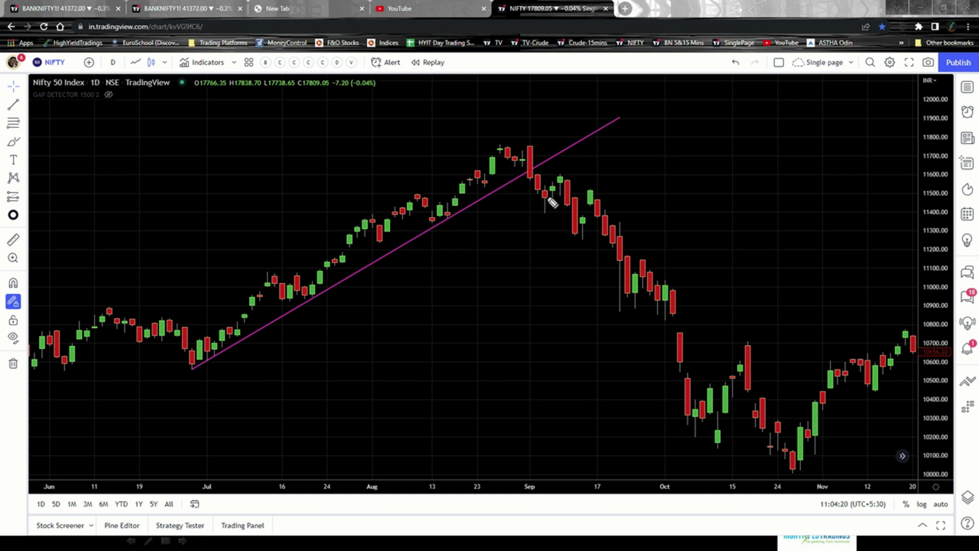
- Try marking the early September rebound below the trend line with freehand strokes, and erase them
{"action": "left_click_drag", "start_coordinate": [547, 182], "coordinate": [563, 167]}
{"action": "key", "text": "ctrl+z"}
{"action": "mouse_move", "coordinate": [518, 185]}
{"action": "left_mouse_down"}
{"action": "mouse_move", "coordinate": [540, 235]}
{"action": "mouse_move", "coordinate": [572, 175]}
{"action": "left_mouse_up"}
{"action": "key", "text": "ctrl+z"}
{"action": "left_click_drag", "start_coordinate": [546, 171], "coordinate": [574, 171]}
{"action": "left_click_drag", "start_coordinate": [541, 210], "coordinate": [560, 172]}
{"action": "key", "text": "e"}
- Mark the early September rebound's low and high with horizontal strokes, point an arrow at the following red candle, and erase the marks
{"action": "left_click_drag", "start_coordinate": [552, 204], "coordinate": [631, 201]}
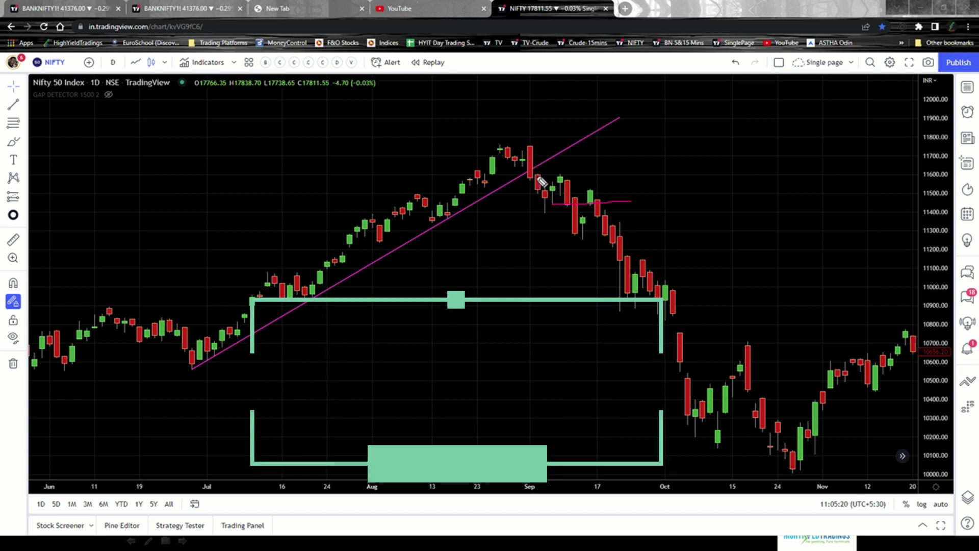
{"action": "left_click_drag", "start_coordinate": [552, 174], "coordinate": [563, 173]}
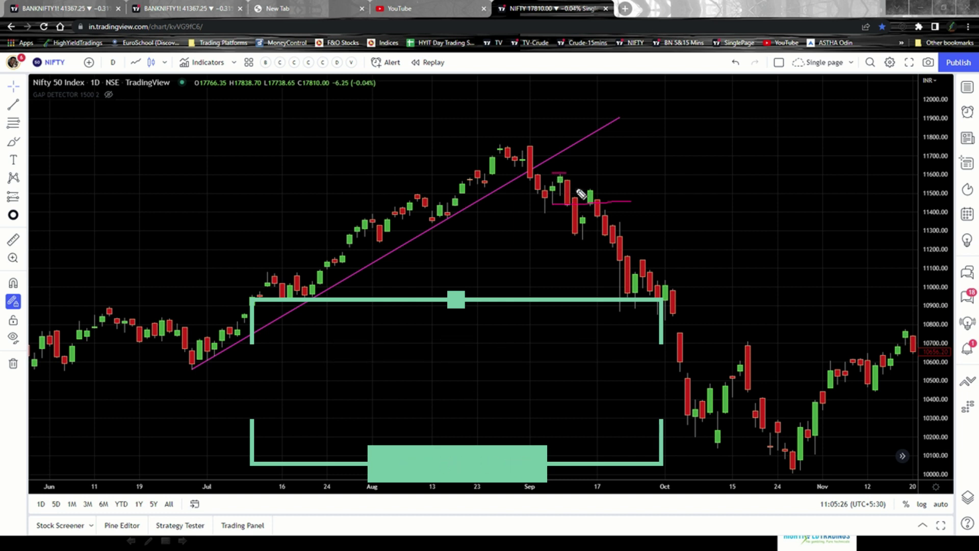
{"action": "left_click_drag", "start_coordinate": [581, 179], "coordinate": [574, 188]}
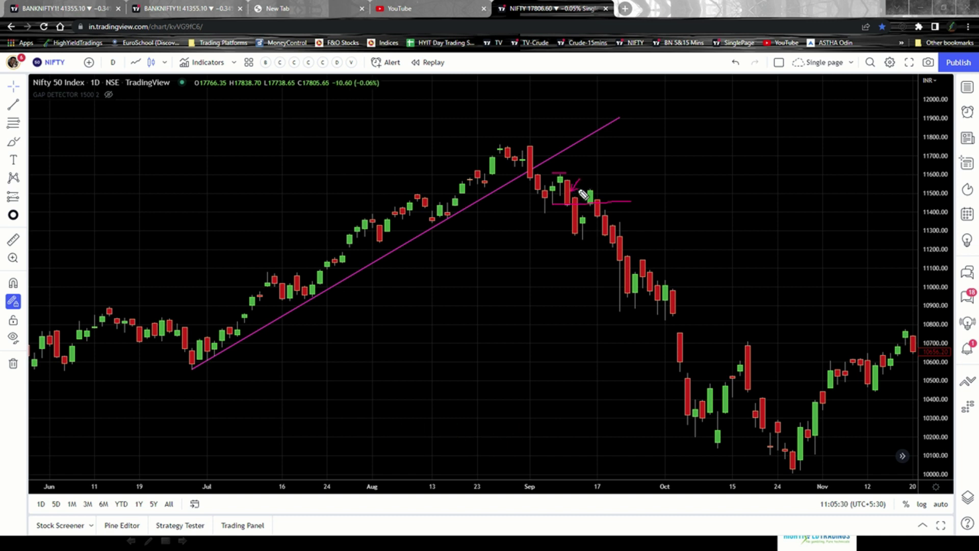
{"action": "left_click_drag", "start_coordinate": [574, 189], "coordinate": [573, 200]}
{"action": "left_click_drag", "start_coordinate": [586, 204], "coordinate": [632, 202]}
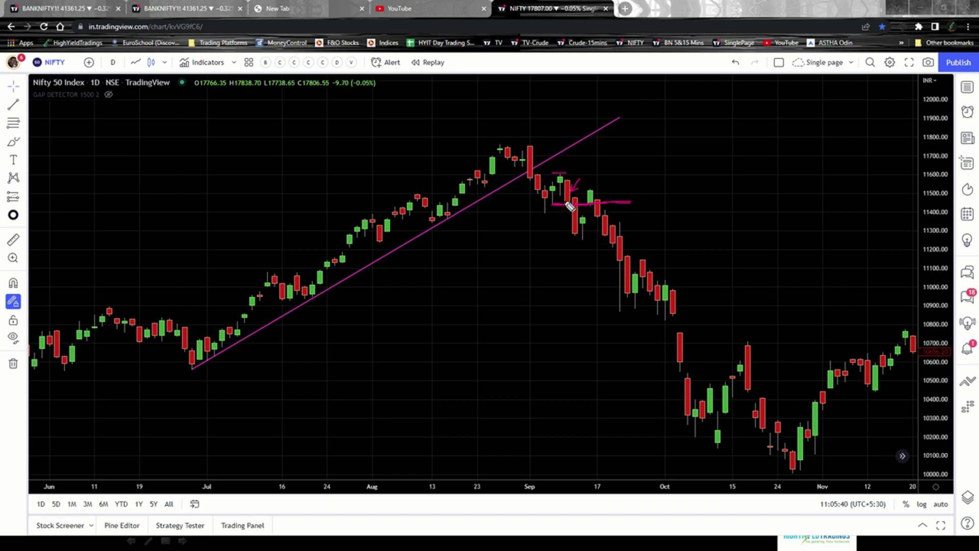
{"action": "key", "text": "e"}
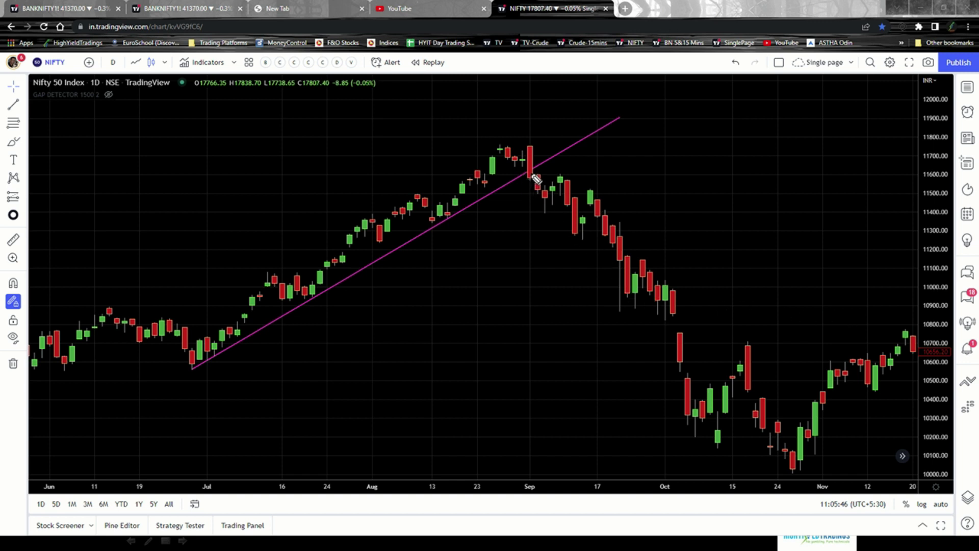
- Trace the zigzag decline after the trend line break with horizontal strokes at its swing highs, and undo the marks
{"action": "mouse_move", "coordinate": [536, 180]}
{"action": "left_mouse_down"}
{"action": "mouse_move", "coordinate": [547, 210]}
{"action": "mouse_move", "coordinate": [565, 178]}
{"action": "mouse_move", "coordinate": [582, 174]}
{"action": "left_mouse_up"}
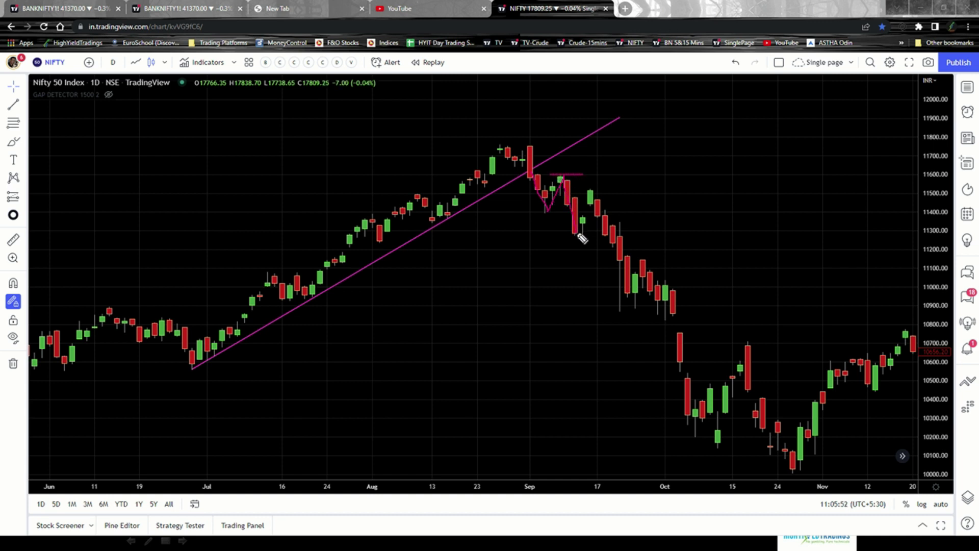
{"action": "left_click_drag", "start_coordinate": [577, 233], "coordinate": [583, 222]}
{"action": "left_click_drag", "start_coordinate": [581, 189], "coordinate": [615, 189]}
{"action": "key", "text": "ctrl+z"}
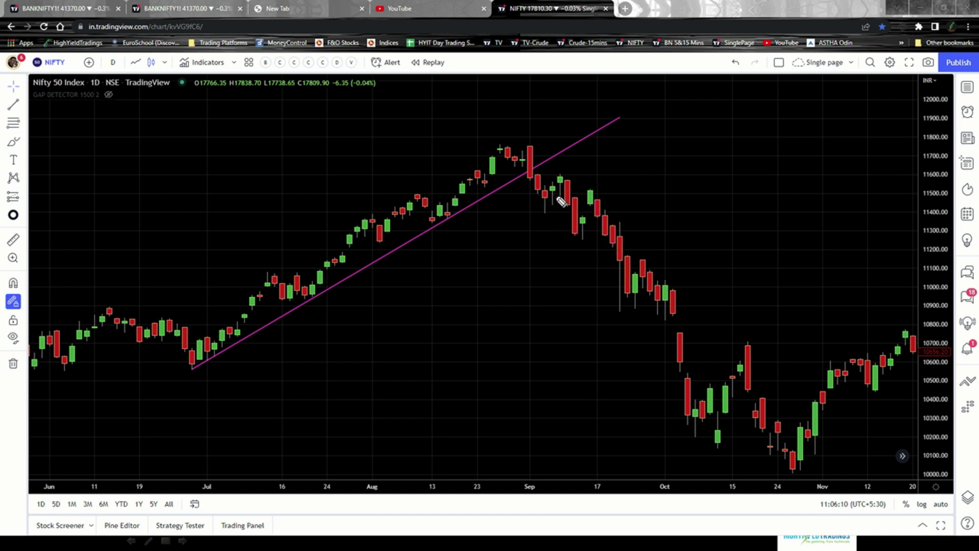
- Outline the September lower highs and sketch flat, rising and falling double-peak patterns for comparison, clearing all freehand strokes
{"action": "mouse_move", "coordinate": [532, 214]}
{"action": "left_mouse_down"}
{"action": "mouse_move", "coordinate": [561, 170]}
{"action": "mouse_move", "coordinate": [580, 221]}
{"action": "mouse_move", "coordinate": [593, 187]}
{"action": "mouse_move", "coordinate": [616, 227]}
{"action": "left_mouse_up"}
{"action": "left_click_drag", "start_coordinate": [552, 161], "coordinate": [626, 207]}
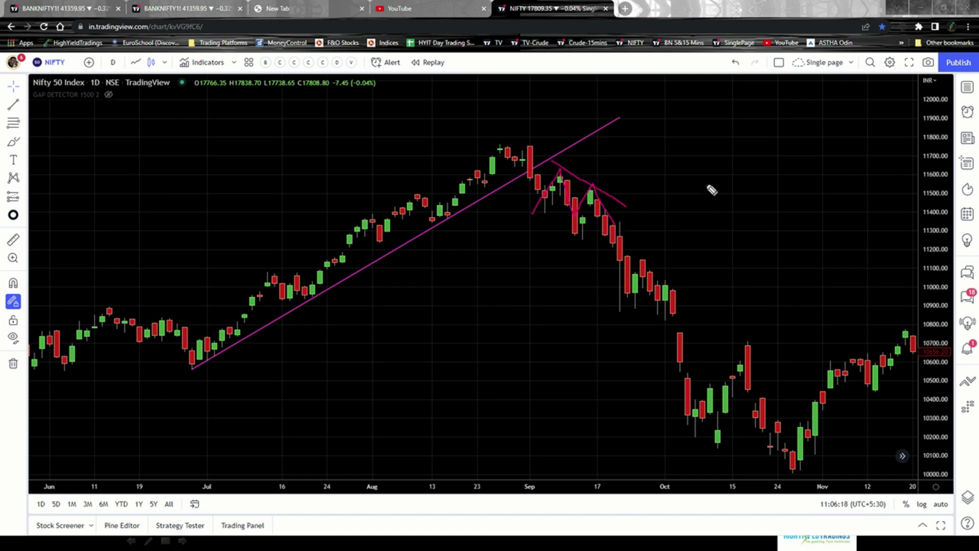
{"action": "mouse_move", "coordinate": [670, 167]}
{"action": "left_mouse_down"}
{"action": "mouse_move", "coordinate": [690, 148]}
{"action": "mouse_move", "coordinate": [704, 170]}
{"action": "mouse_move", "coordinate": [717, 149]}
{"action": "mouse_move", "coordinate": [735, 172]}
{"action": "left_mouse_up"}
{"action": "left_click_drag", "start_coordinate": [663, 141], "coordinate": [737, 142]}
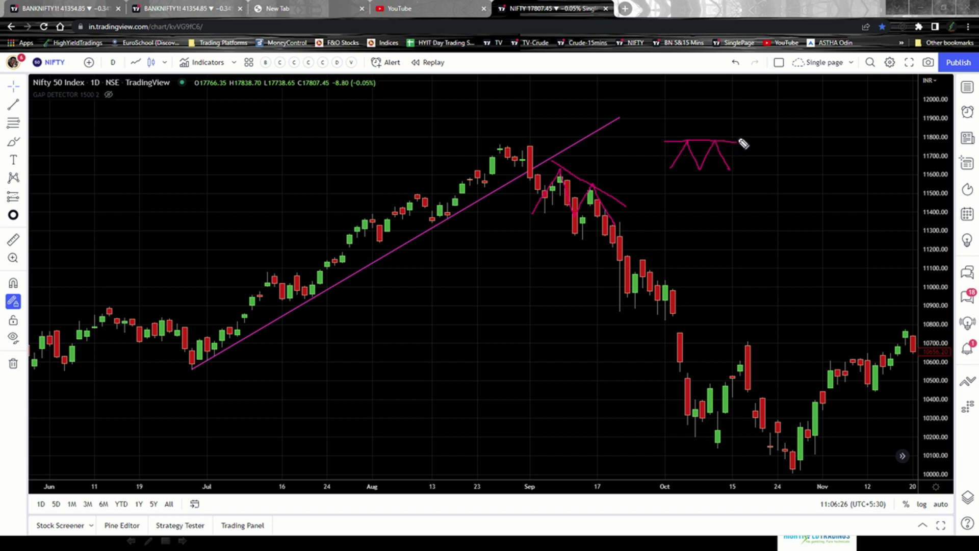
{"action": "mouse_move", "coordinate": [759, 170]}
{"action": "left_mouse_down"}
{"action": "mouse_move", "coordinate": [773, 151]}
{"action": "mouse_move", "coordinate": [781, 172]}
{"action": "mouse_move", "coordinate": [798, 137]}
{"action": "mouse_move", "coordinate": [815, 172]}
{"action": "left_mouse_up"}
{"action": "left_click_drag", "start_coordinate": [763, 150], "coordinate": [815, 126]}
{"action": "mouse_move", "coordinate": [779, 238]}
{"action": "left_mouse_down"}
{"action": "mouse_move", "coordinate": [798, 209]}
{"action": "mouse_move", "coordinate": [808, 237]}
{"action": "mouse_move", "coordinate": [821, 221]}
{"action": "mouse_move", "coordinate": [833, 244]}
{"action": "left_mouse_up"}
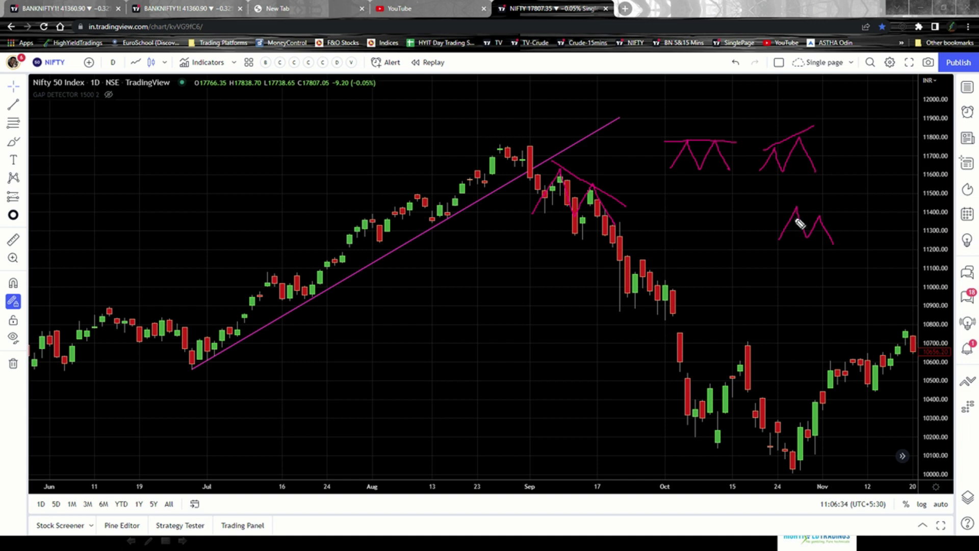
{"action": "left_click_drag", "start_coordinate": [780, 197], "coordinate": [842, 227]}
{"action": "key", "text": "e"}
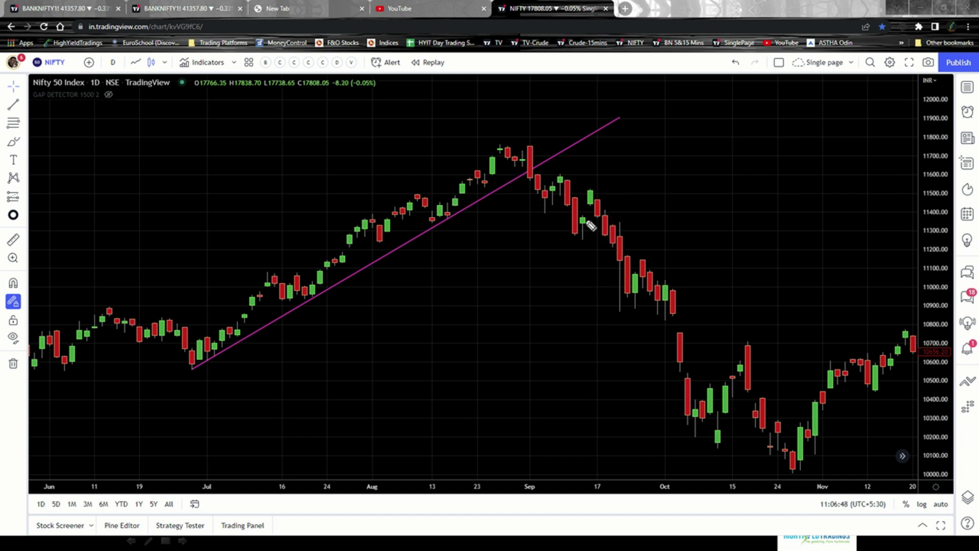
- Mark the breakdown level below the mid-September lower high at about 11,380 with an arrow, underline the earlier red candles' lows, and clear the strokes
{"action": "left_click_drag", "start_coordinate": [584, 216], "coordinate": [657, 216]}
{"action": "mouse_move", "coordinate": [612, 189]}
{"action": "left_mouse_down"}
{"action": "mouse_move", "coordinate": [603, 206]}
{"action": "mouse_move", "coordinate": [616, 210]}
{"action": "left_mouse_up"}
{"action": "mouse_move", "coordinate": [555, 205]}
{"action": "left_mouse_down"}
{"action": "mouse_move", "coordinate": [571, 204]}
{"action": "mouse_move", "coordinate": [557, 204]}
{"action": "mouse_move", "coordinate": [566, 204]}
{"action": "mouse_move", "coordinate": [559, 233]}
{"action": "mouse_move", "coordinate": [580, 233]}
{"action": "mouse_move", "coordinate": [555, 231]}
{"action": "mouse_move", "coordinate": [577, 236]}
{"action": "left_mouse_up"}
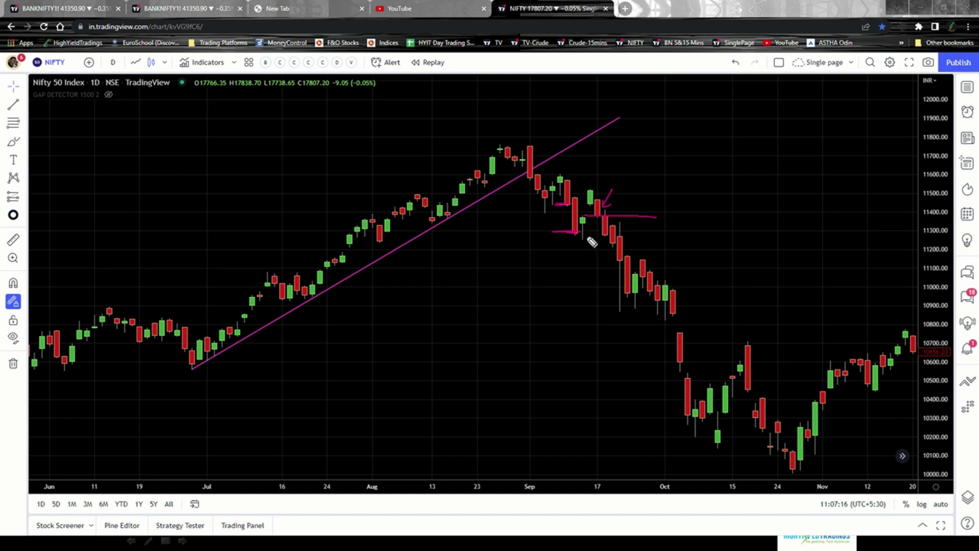
{"action": "key", "text": "Escape"}
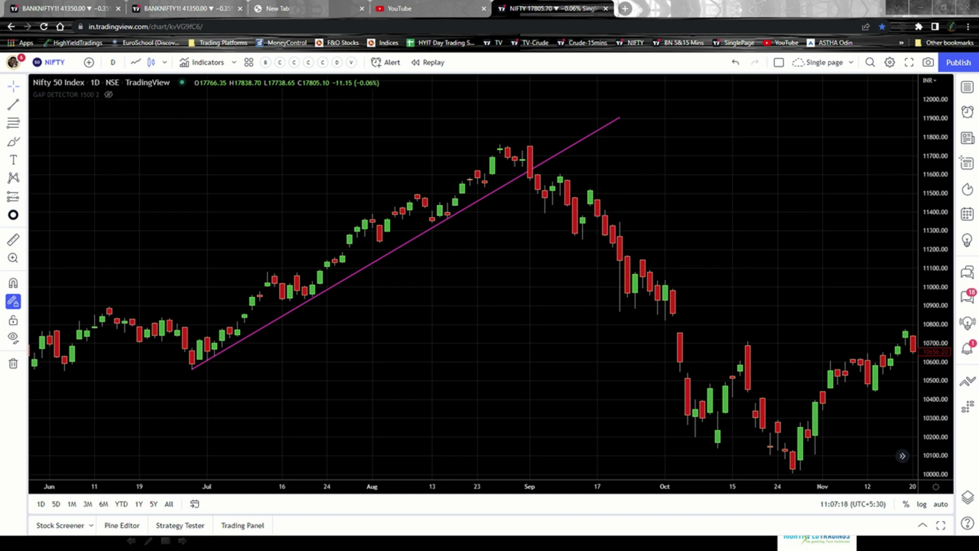
- Compare the breakdown levels below the two September lower highs with horizontal strokes, bracket the gap between them, and mark the first high
{"action": "left_click_drag", "start_coordinate": [554, 204], "coordinate": [656, 205]}
{"action": "left_click_drag", "start_coordinate": [587, 217], "coordinate": [660, 217]}
{"action": "left_click_drag", "start_coordinate": [632, 202], "coordinate": [633, 220]}
{"action": "left_click_drag", "start_coordinate": [549, 172], "coordinate": [567, 173]}
- Mark the first lower high's short trade with strokes labelled E at about 11,430, SL at about 11,620 and T at about 11,230
{"action": "left_click_drag", "start_coordinate": [555, 206], "coordinate": [635, 206]}
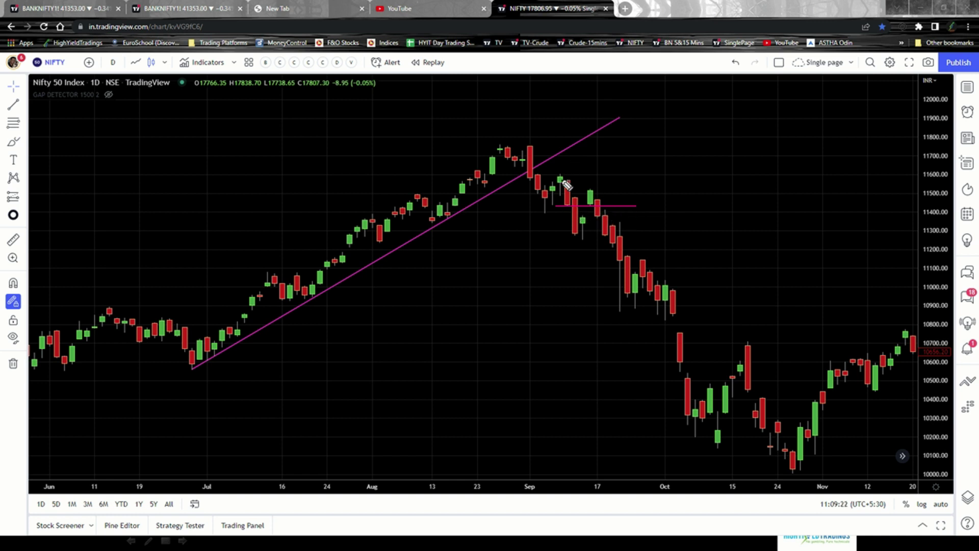
{"action": "mouse_move", "coordinate": [551, 171]}
{"action": "left_mouse_down"}
{"action": "mouse_move", "coordinate": [584, 172]}
{"action": "mouse_move", "coordinate": [564, 171]}
{"action": "left_mouse_up"}
{"action": "left_click_drag", "start_coordinate": [568, 244], "coordinate": [662, 243]}
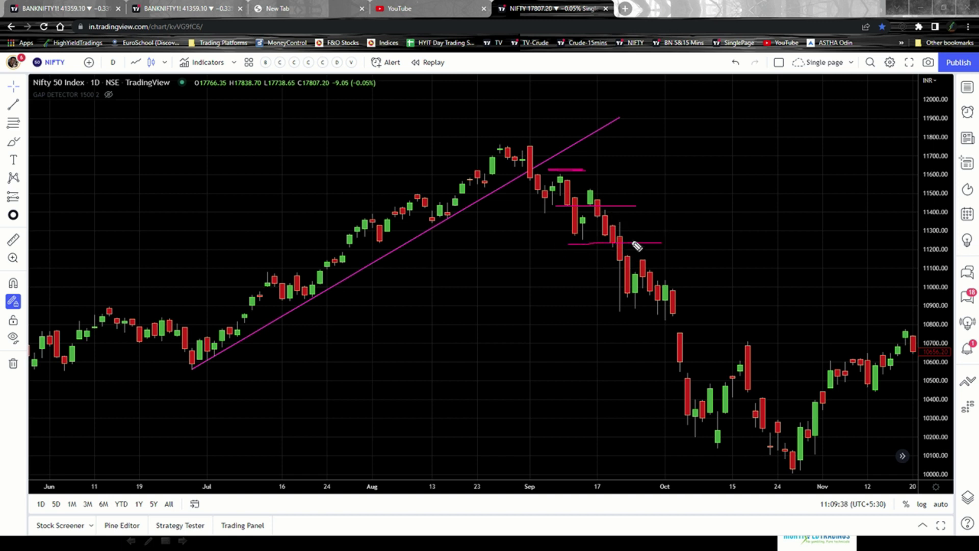
{"action": "left_click_drag", "start_coordinate": [647, 201], "coordinate": [656, 211]}
{"action": "mouse_move", "coordinate": [596, 163]}
{"action": "left_mouse_down"}
{"action": "mouse_move", "coordinate": [588, 175]}
{"action": "mouse_move", "coordinate": [608, 176]}
{"action": "left_mouse_up"}
{"action": "left_click_drag", "start_coordinate": [662, 238], "coordinate": [674, 238]}
{"action": "left_click_drag", "start_coordinate": [669, 238], "coordinate": [669, 249]}
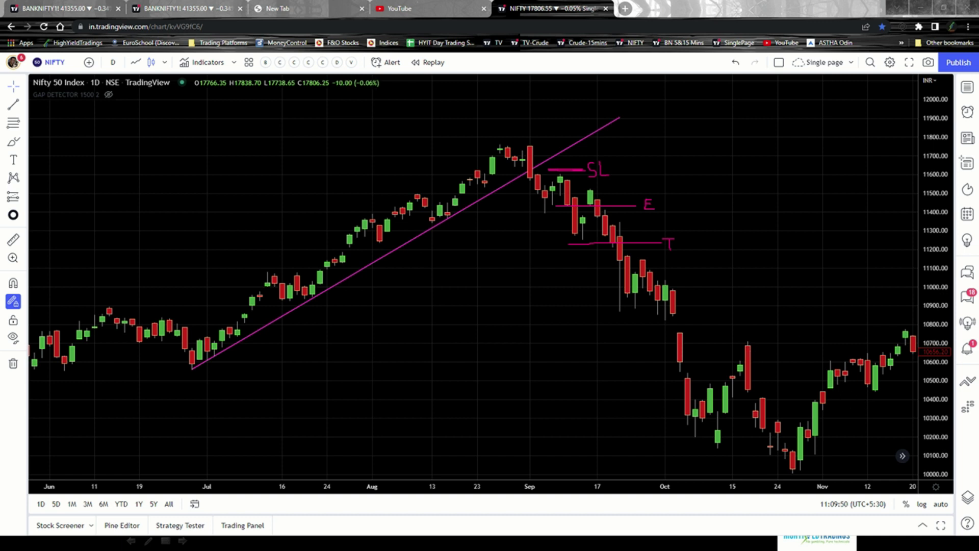
- Undo the freehand strokes and labels of the first lower high's trade levels
{"action": "key", "text": "ctrl+z"}
{"action": "key", "text": "ctrl+z"}
{"action": "key", "text": "ctrl+z"}
{"action": "key", "text": "ctrl+z"}
{"action": "key", "text": "ctrl+z"}
{"action": "key", "text": "ctrl+z"}
{"action": "key", "text": "ctrl+z"}
{"action": "key", "text": "ctrl+z"}
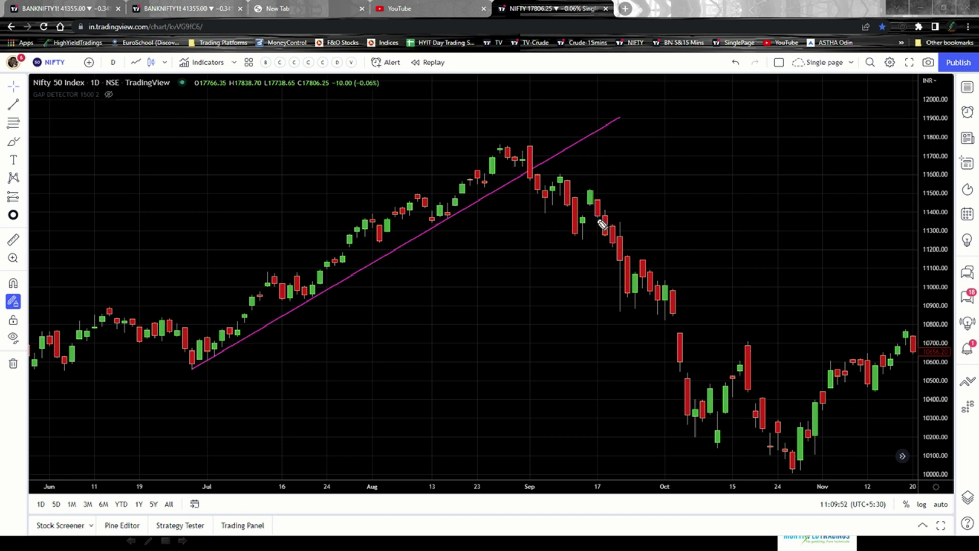
- Mark the second lower high's trade levels, labelled E at about 11,380, SL at about 11,550 and T at about 11,140, and clear them
{"action": "left_click_drag", "start_coordinate": [586, 217], "coordinate": [671, 218]}
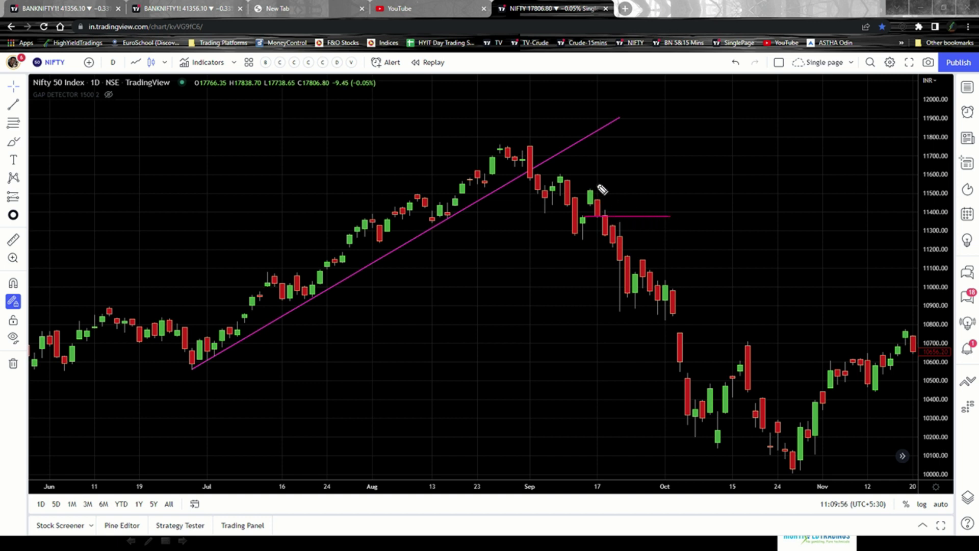
{"action": "left_click_drag", "start_coordinate": [580, 185], "coordinate": [618, 179]}
{"action": "left_click_drag", "start_coordinate": [682, 213], "coordinate": [685, 222]}
{"action": "left_click_drag", "start_coordinate": [591, 264], "coordinate": [699, 260]}
{"action": "left_click_drag", "start_coordinate": [692, 260], "coordinate": [692, 269]}
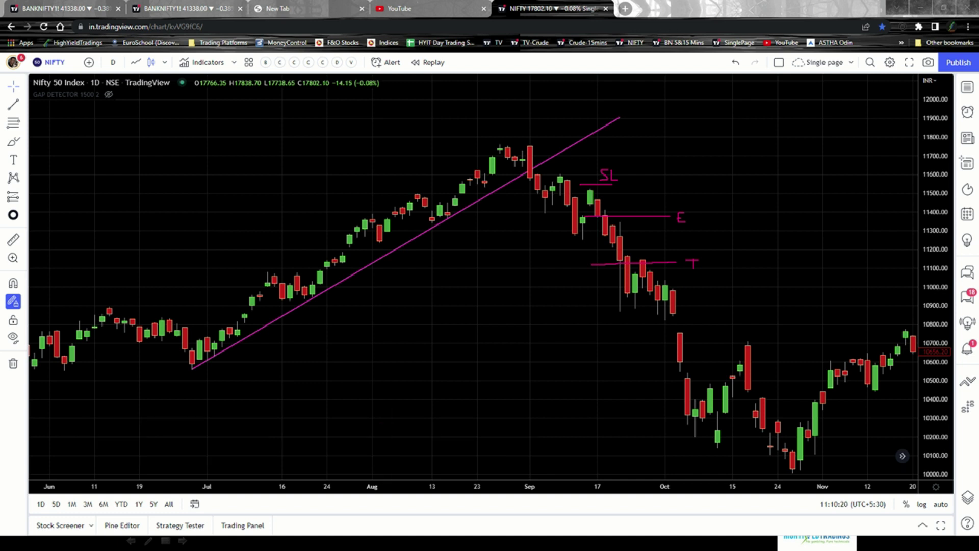
{"action": "key", "text": "Escape"}
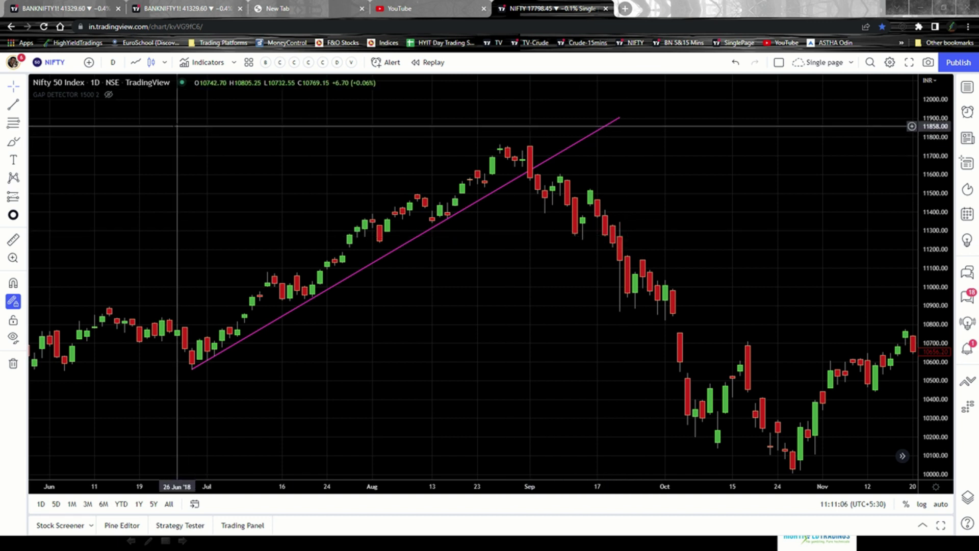
- Add the Moving Average Exponential indicator to the daily chart and set its length to 20
{"action": "left_click", "coordinate": [208, 64]}
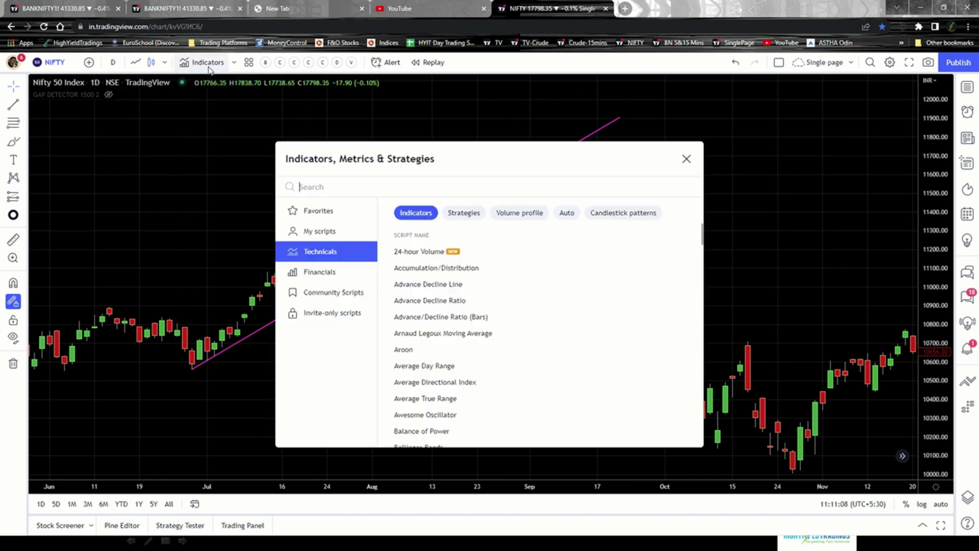
{"action": "scroll", "coordinate": [533, 356], "scroll_direction": "down", "scroll_amount": 12}
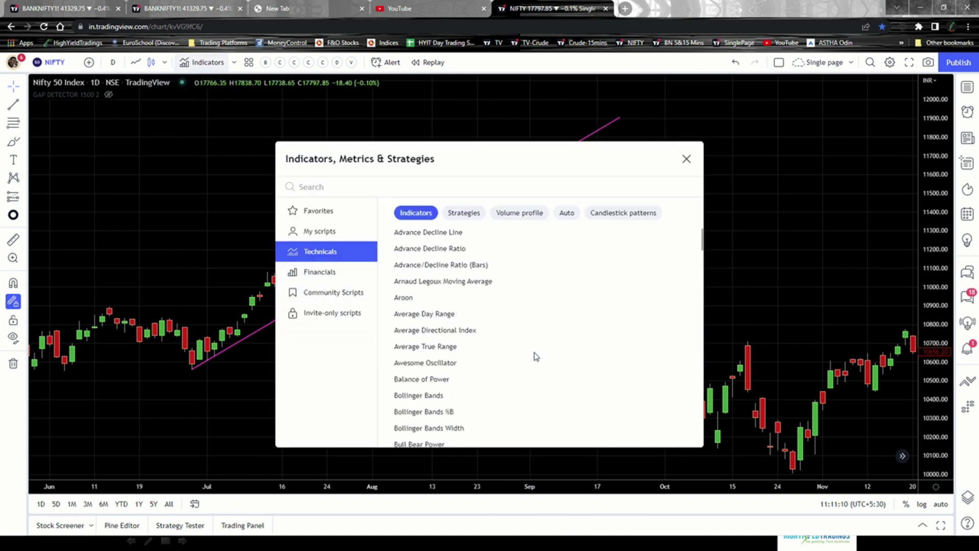
{"action": "scroll", "coordinate": [533, 357], "scroll_direction": "down", "scroll_amount": 10}
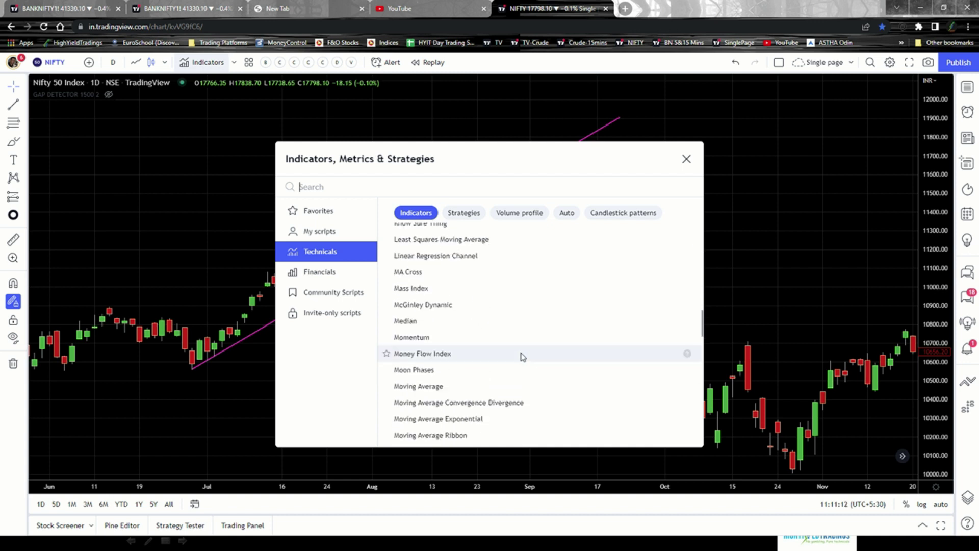
{"action": "left_click", "coordinate": [435, 317]}
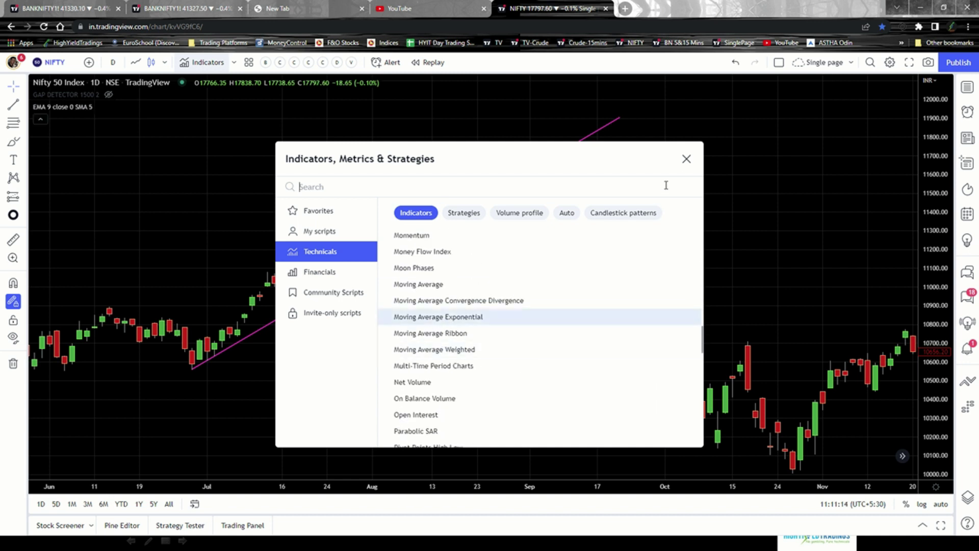
{"action": "left_click", "coordinate": [686, 158]}
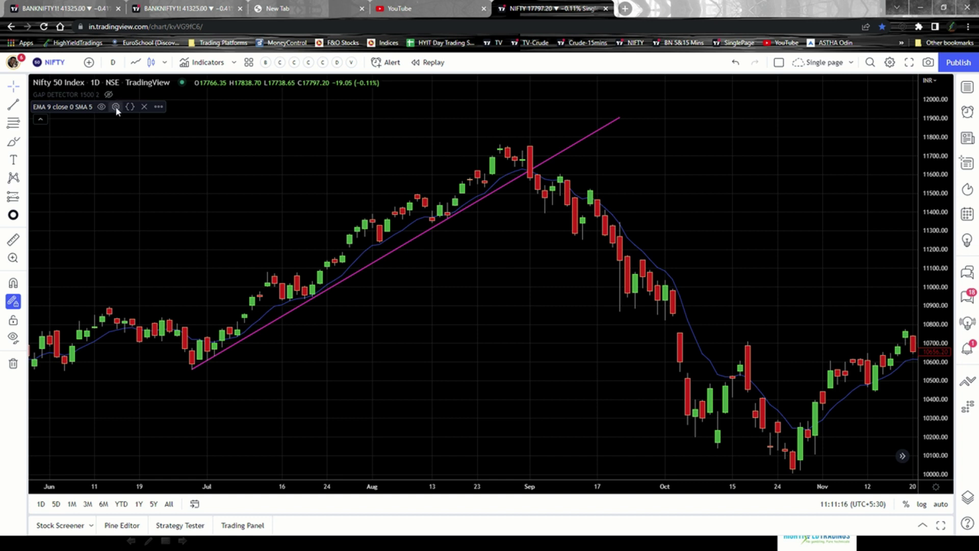
{"action": "left_click", "coordinate": [116, 107]}
{"action": "left_click", "coordinate": [460, 249]}
{"action": "type", "text": "20"}
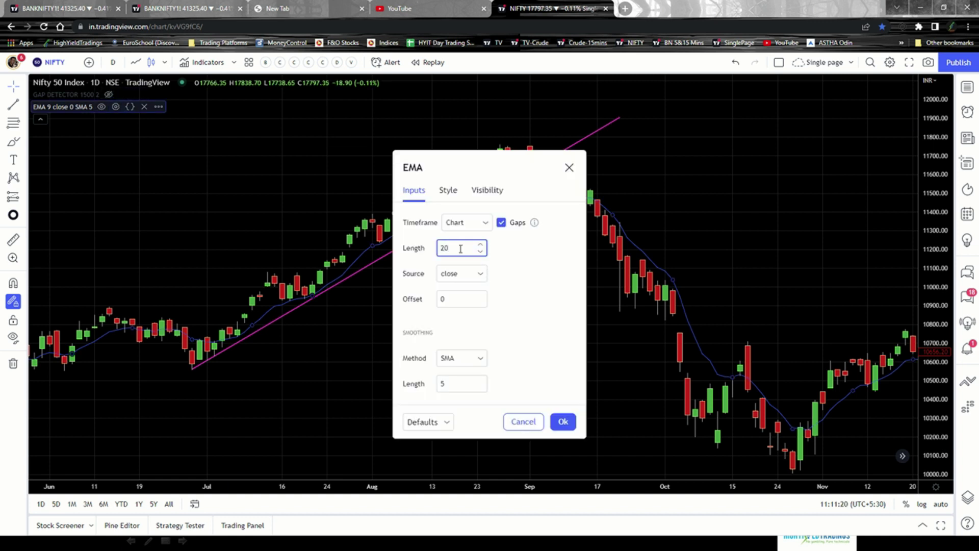
- Style the EMA line in red with the second thickness option, apply the settings and deselect the line
{"action": "left_click", "coordinate": [448, 190]}
{"action": "left_click", "coordinate": [485, 223]}
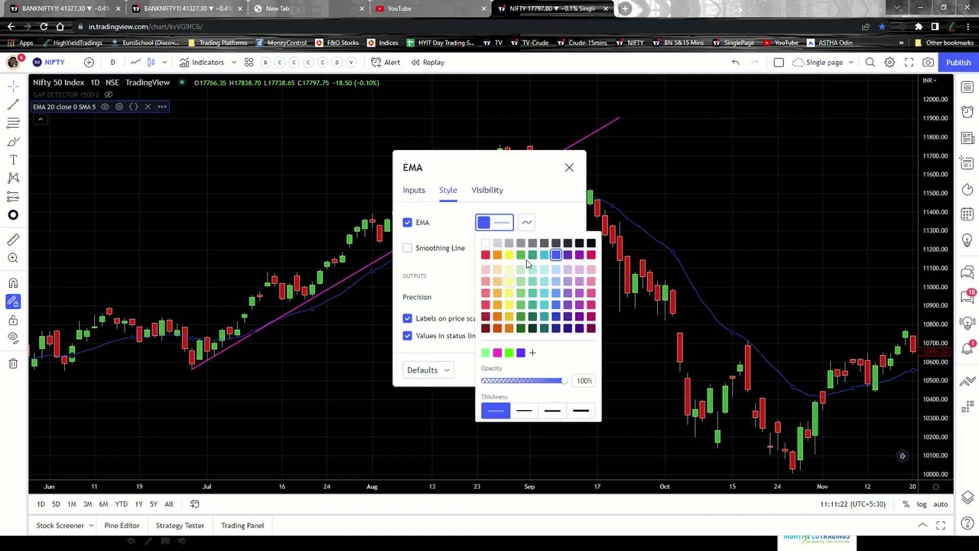
{"action": "left_click", "coordinate": [485, 255]}
{"action": "left_click", "coordinate": [505, 223]}
{"action": "left_click", "coordinate": [504, 223]}
{"action": "left_click", "coordinate": [525, 411]}
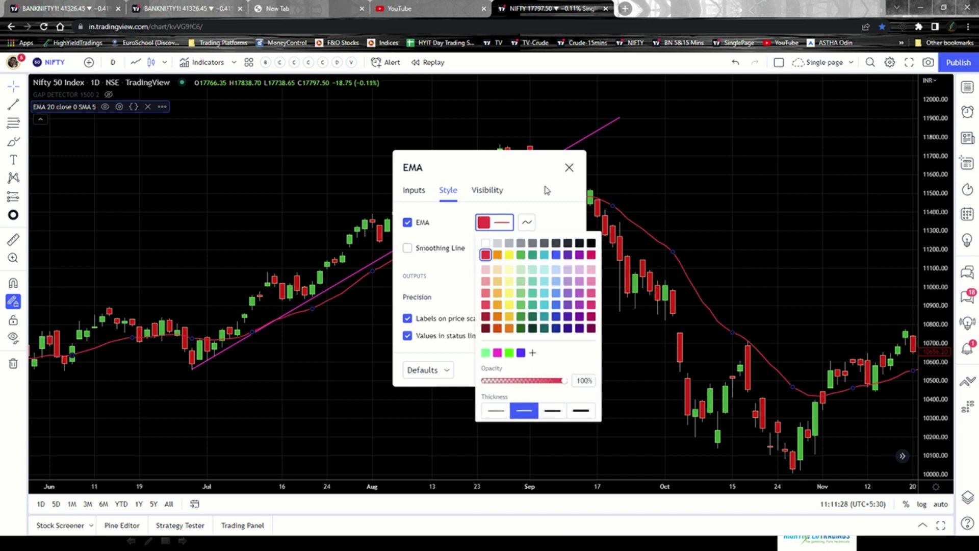
{"action": "left_click", "coordinate": [533, 171]}
{"action": "left_click", "coordinate": [562, 372]}
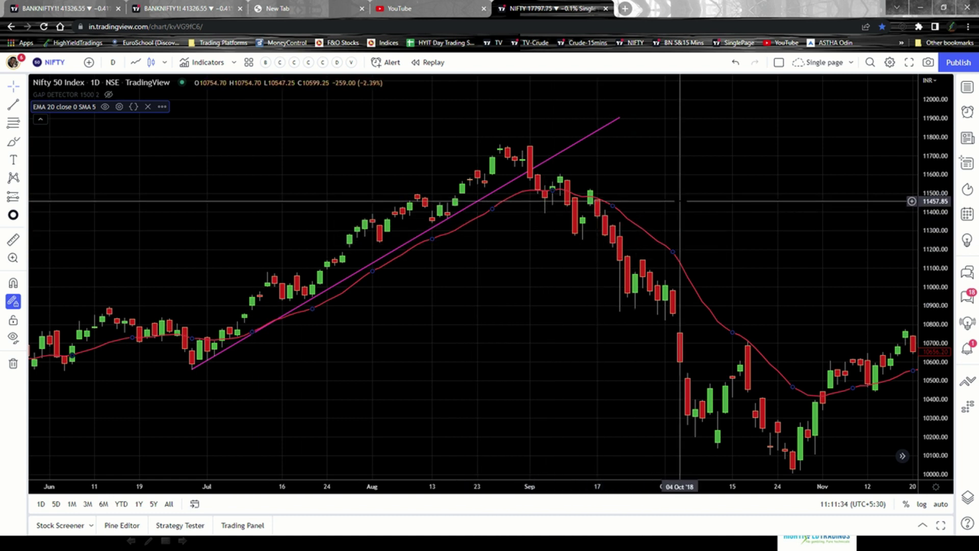
{"action": "left_click", "coordinate": [703, 197]}
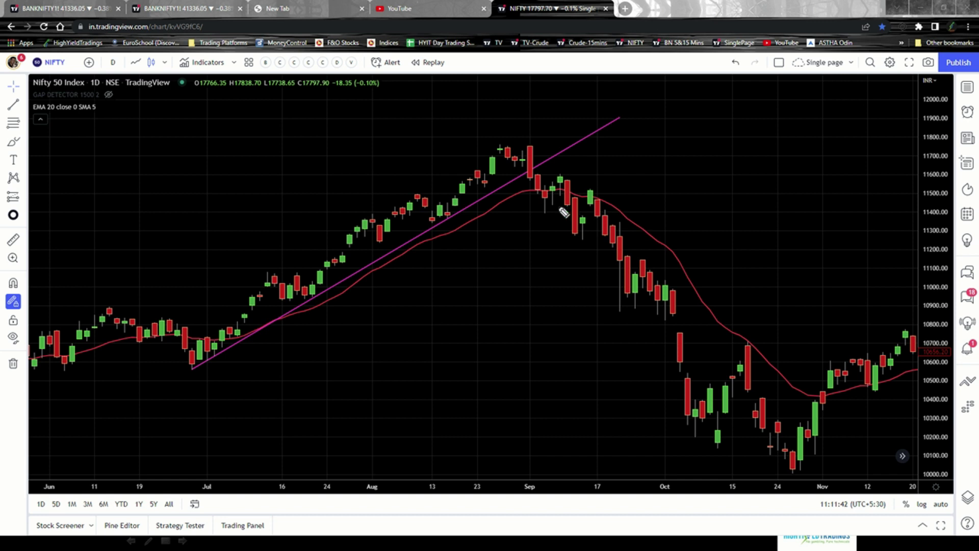
- Mark entry and stop-loss levels for both September lower highs against the EMA with horizontal strokes, and return to the Reversal Strategy slide
{"action": "left_click_drag", "start_coordinate": [557, 204], "coordinate": [632, 205]}
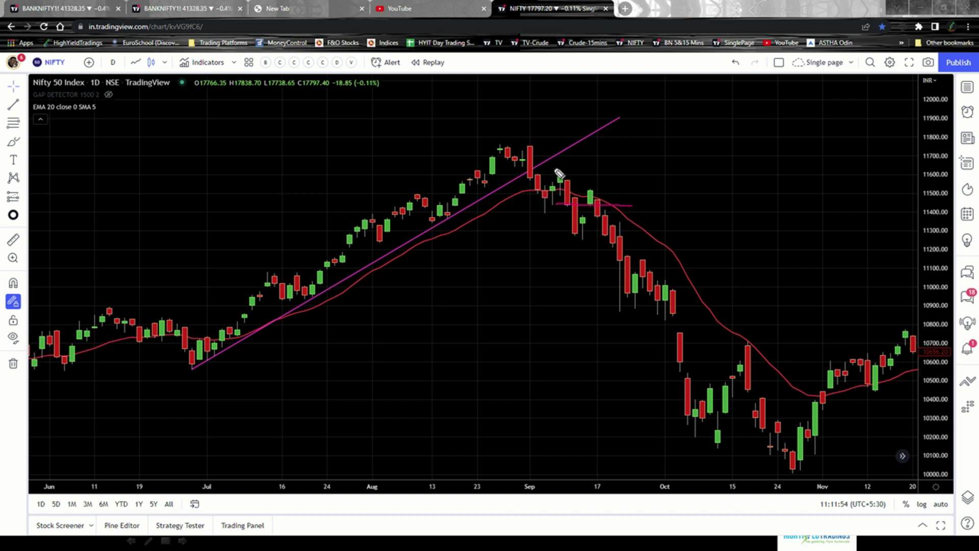
{"action": "left_click_drag", "start_coordinate": [544, 172], "coordinate": [571, 172]}
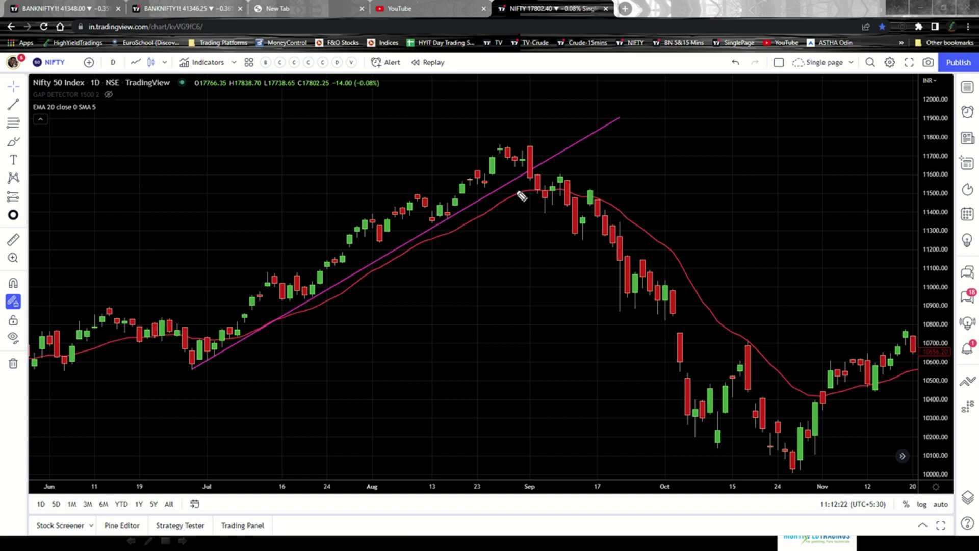
{"action": "left_click_drag", "start_coordinate": [592, 216], "coordinate": [649, 219]}
{"action": "left_click_drag", "start_coordinate": [556, 176], "coordinate": [563, 175]}
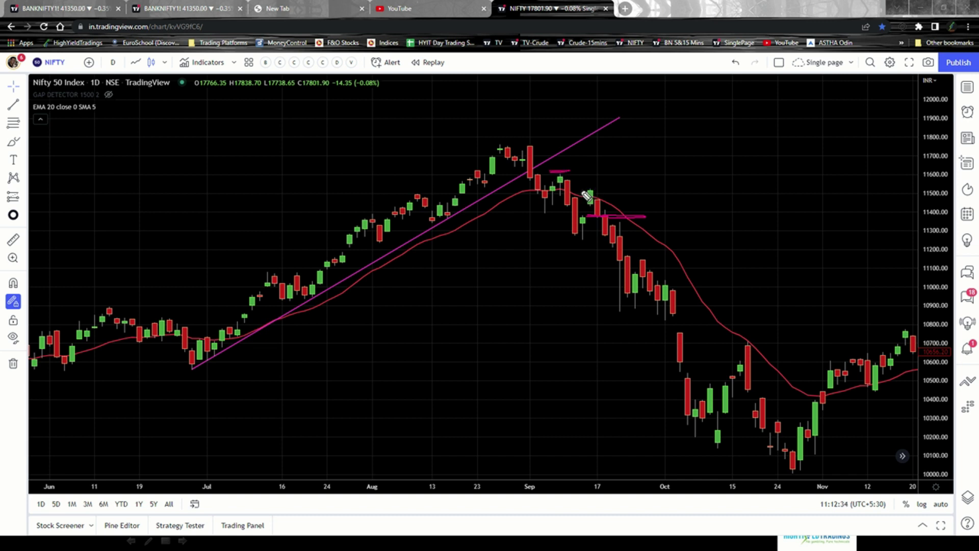
{"action": "left_click_drag", "start_coordinate": [581, 185], "coordinate": [602, 184]}
{"action": "mouse_move", "coordinate": [643, 209]}
{"action": "left_mouse_down"}
{"action": "mouse_move", "coordinate": [649, 216]}
{"action": "mouse_move", "coordinate": [665, 204]}
{"action": "left_mouse_up"}
{"action": "left_click", "coordinate": [920, 9]}
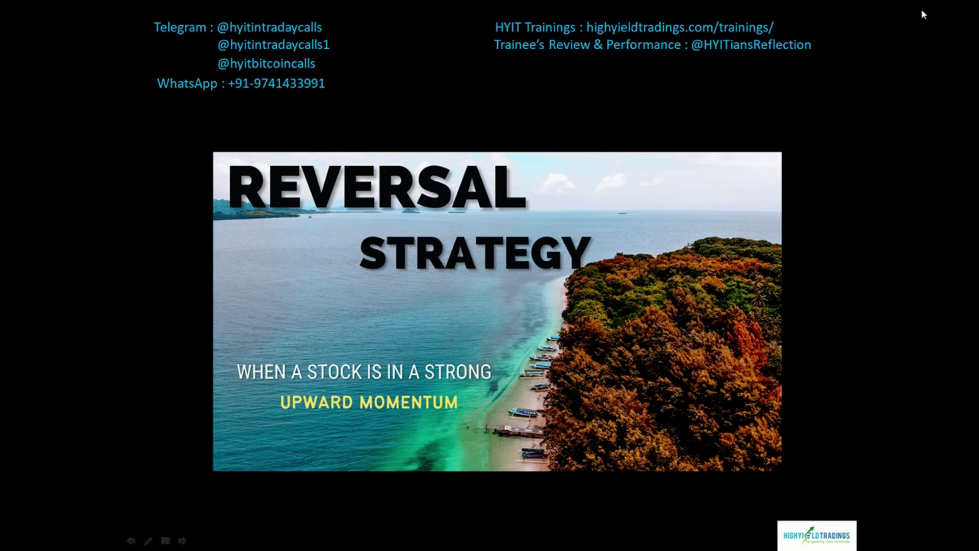